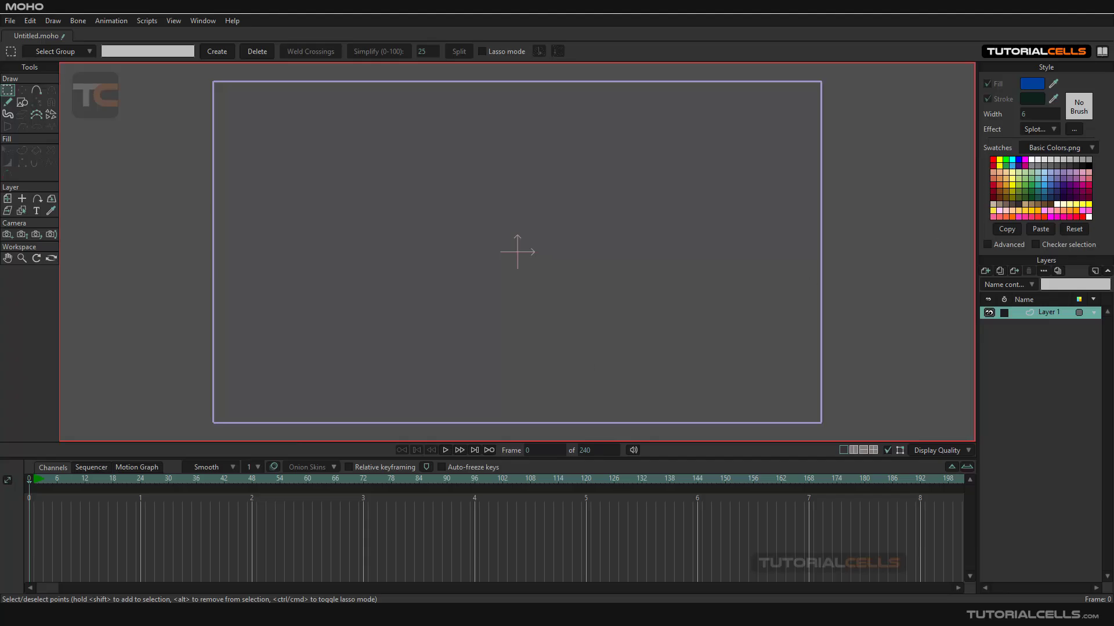
# - Draw a blue-filled star with a dark outline in the upper left of the canvas
pyautogui.click(1082, 107)
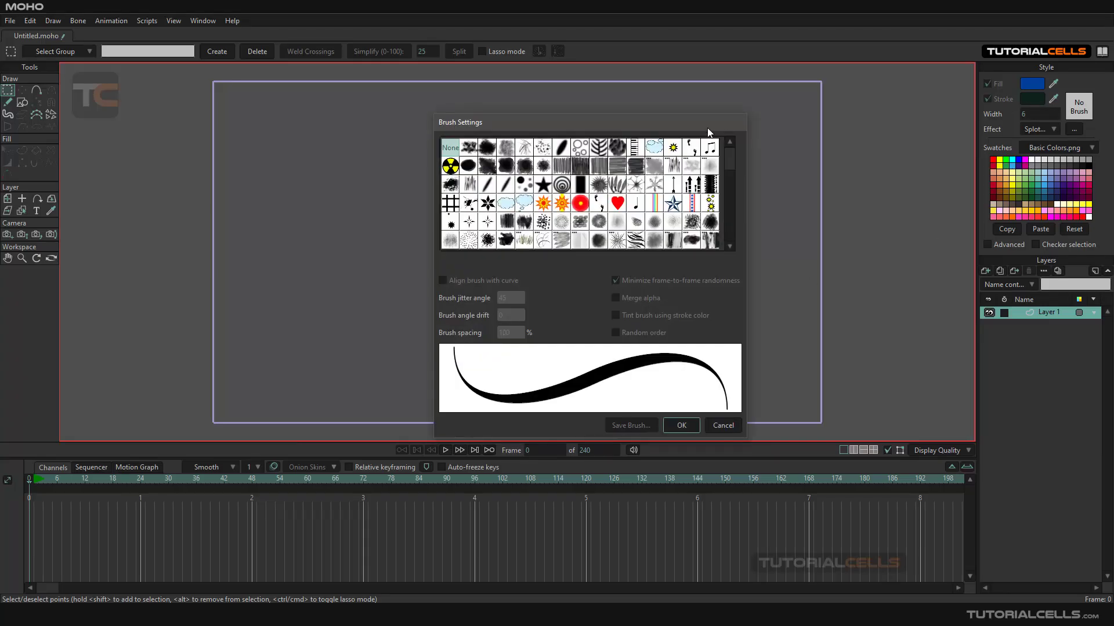
pyautogui.click(690, 425)
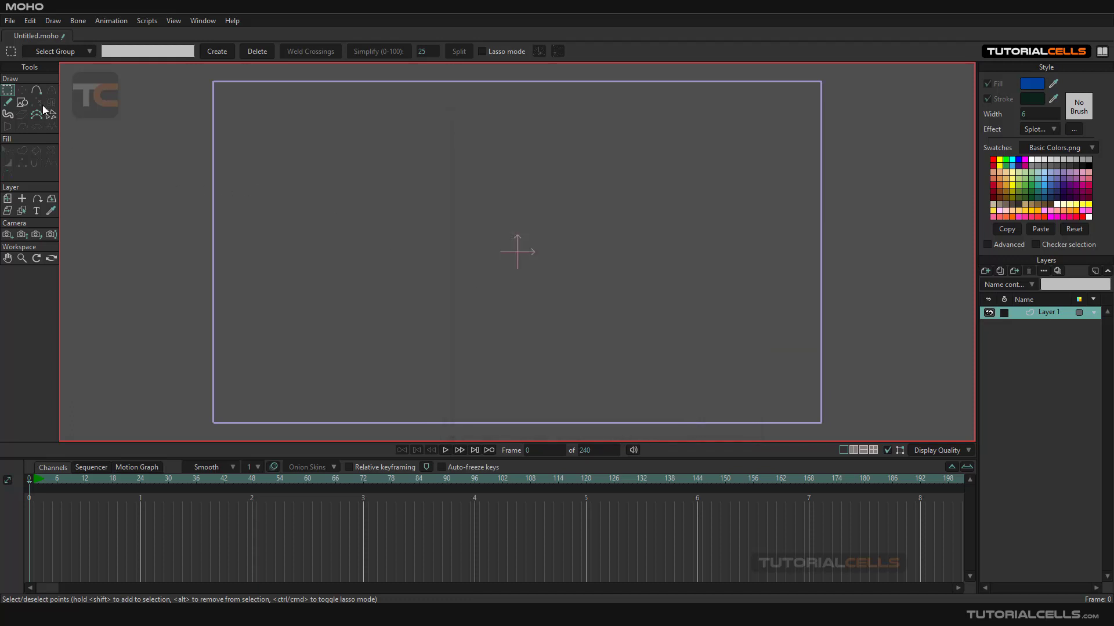
pyautogui.click(22, 102)
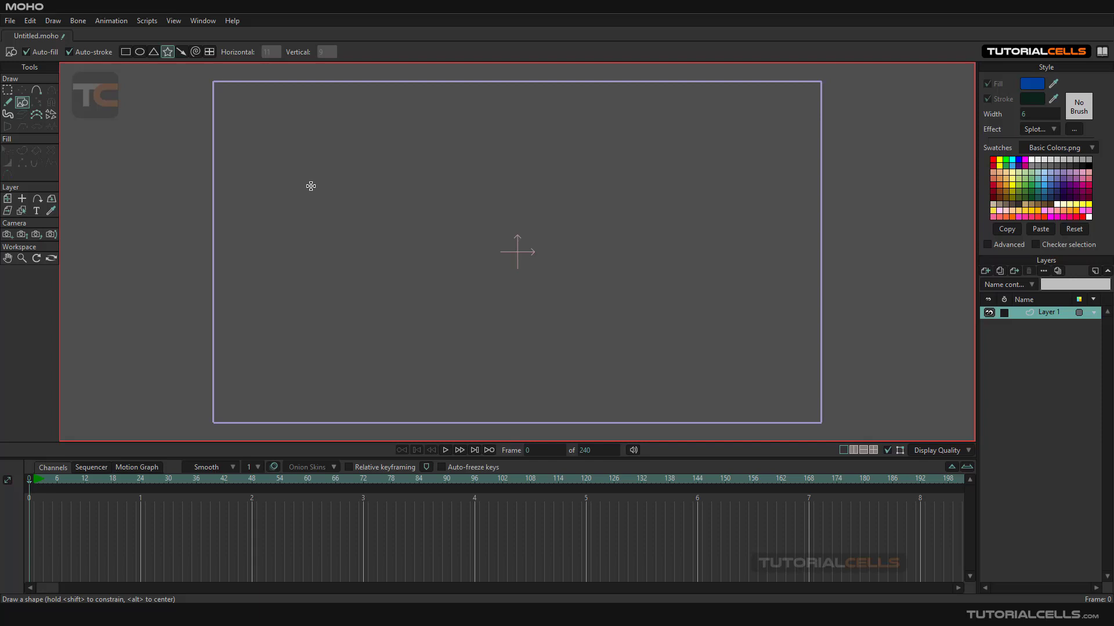
pyautogui.moveTo(389, 202)
pyautogui.mouseDown()
pyautogui.moveTo(425, 251)
pyautogui.moveTo(423, 288)
pyautogui.mouseUp()
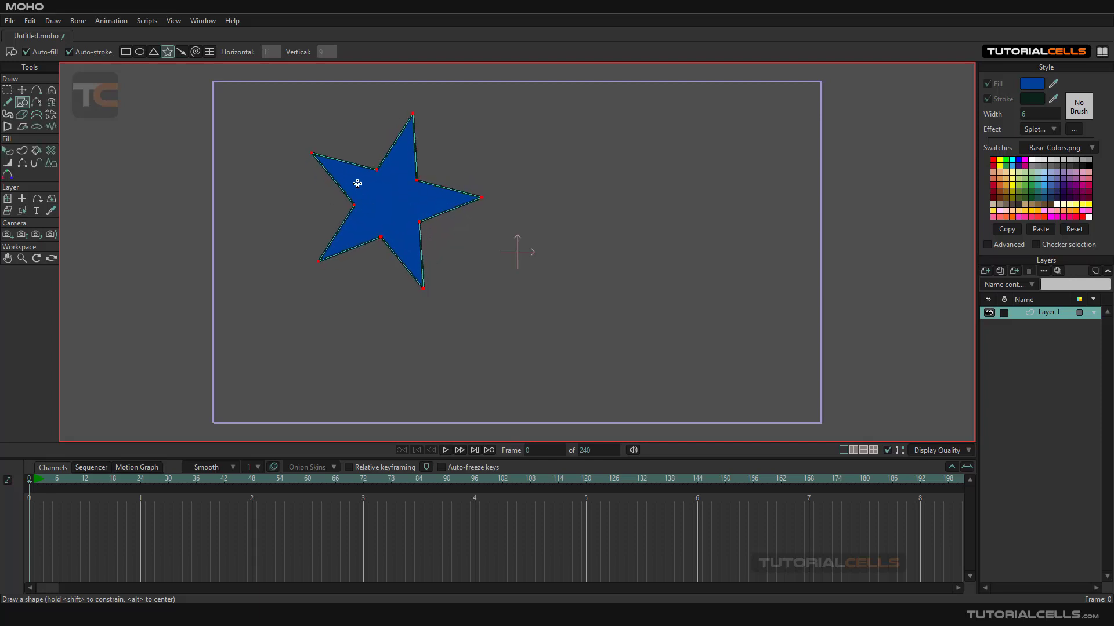
# - Draw a wavy open curve to the right of the star with Add Point
pyautogui.click(36, 90)
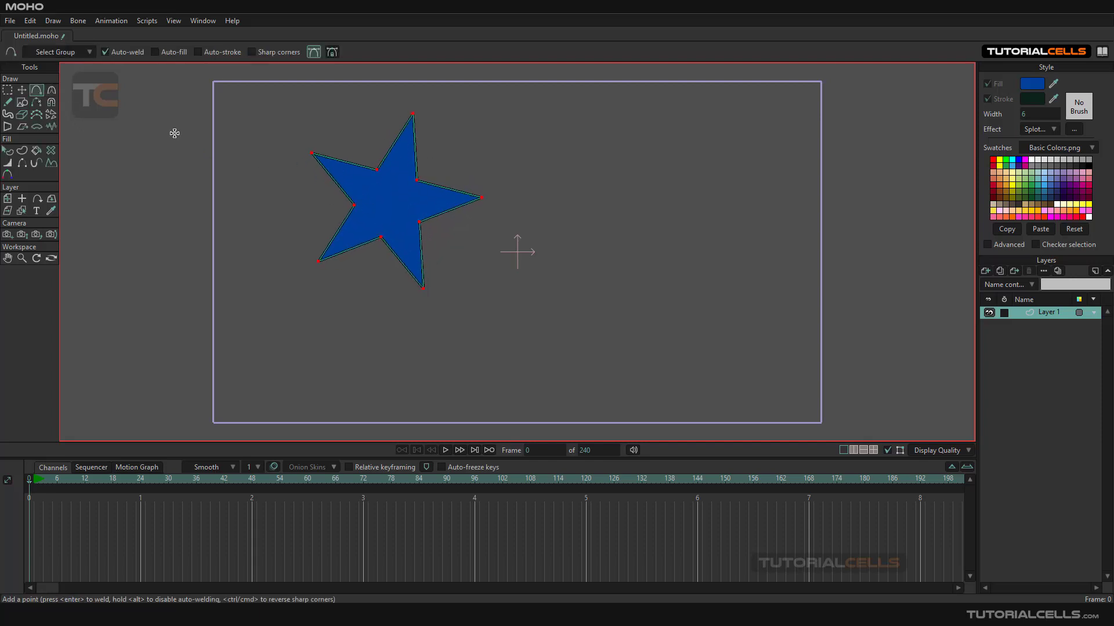
pyautogui.moveTo(535, 159)
pyautogui.mouseDown()
pyautogui.moveTo(559, 224)
pyautogui.moveTo(590, 168)
pyautogui.moveTo(623, 225)
pyautogui.mouseUp()
pyautogui.scroll(3, 572, 214)
pyautogui.moveTo(511, 210); pyautogui.dragTo(577, 253)
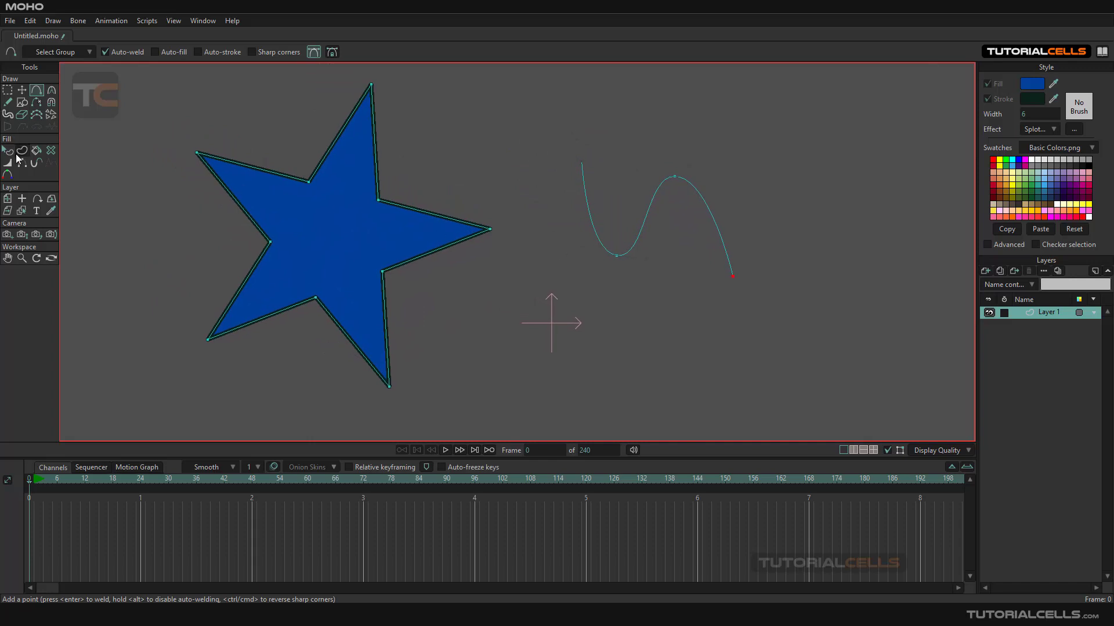
# - Select the blue star with Select Shape and zoom in on it
pyautogui.click(8, 151)
pyautogui.click(319, 228)
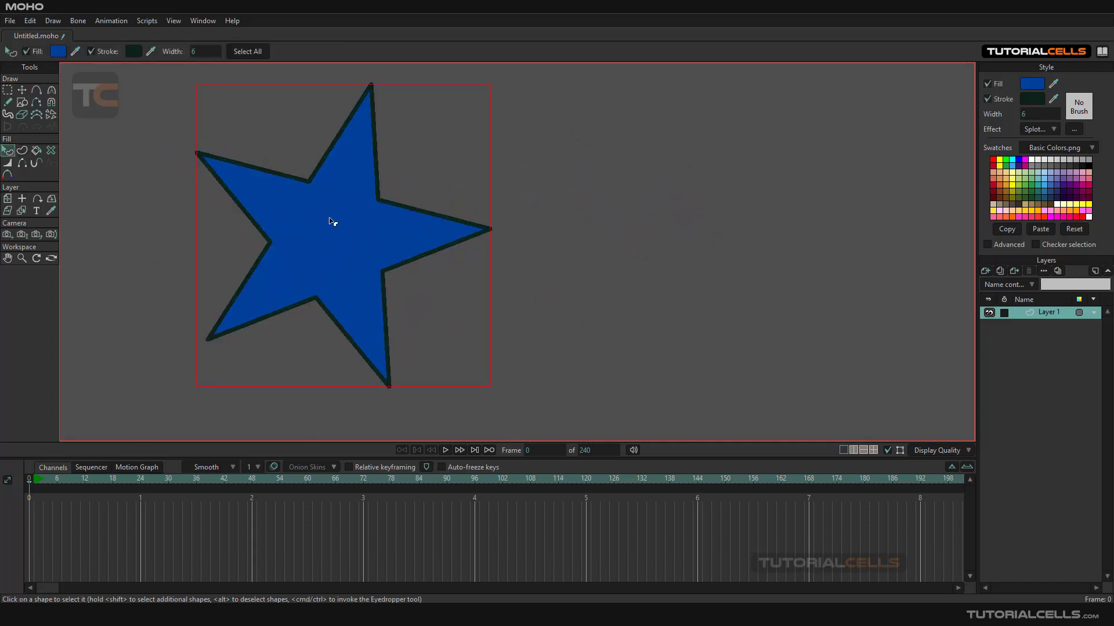
pyautogui.moveTo(349, 201); pyautogui.dragTo(425, 248)
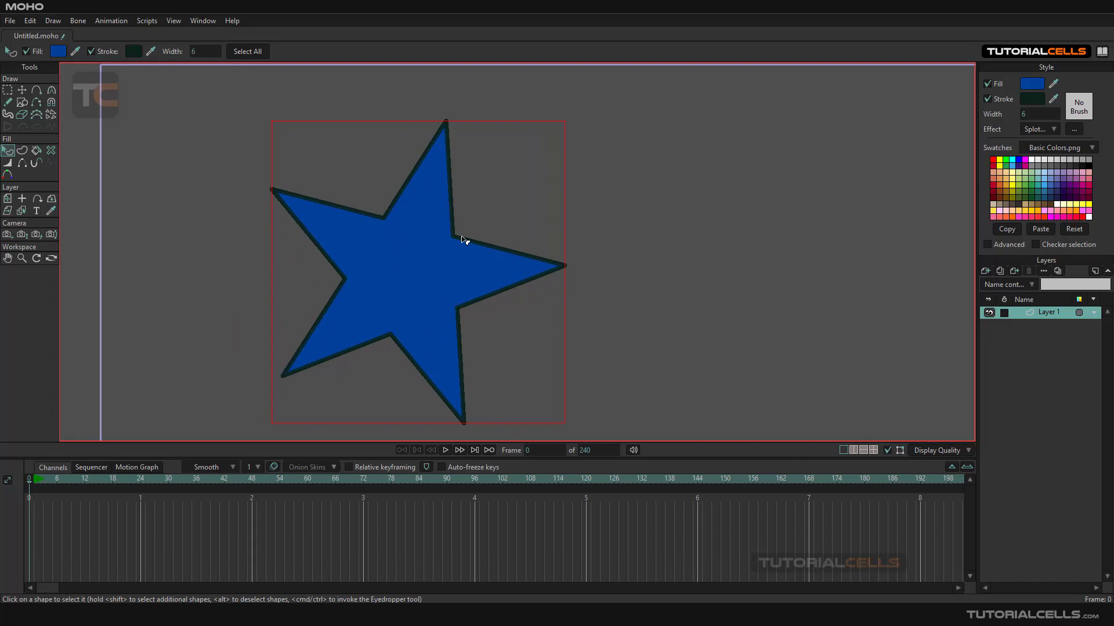
pyautogui.scroll(5, 465, 241)
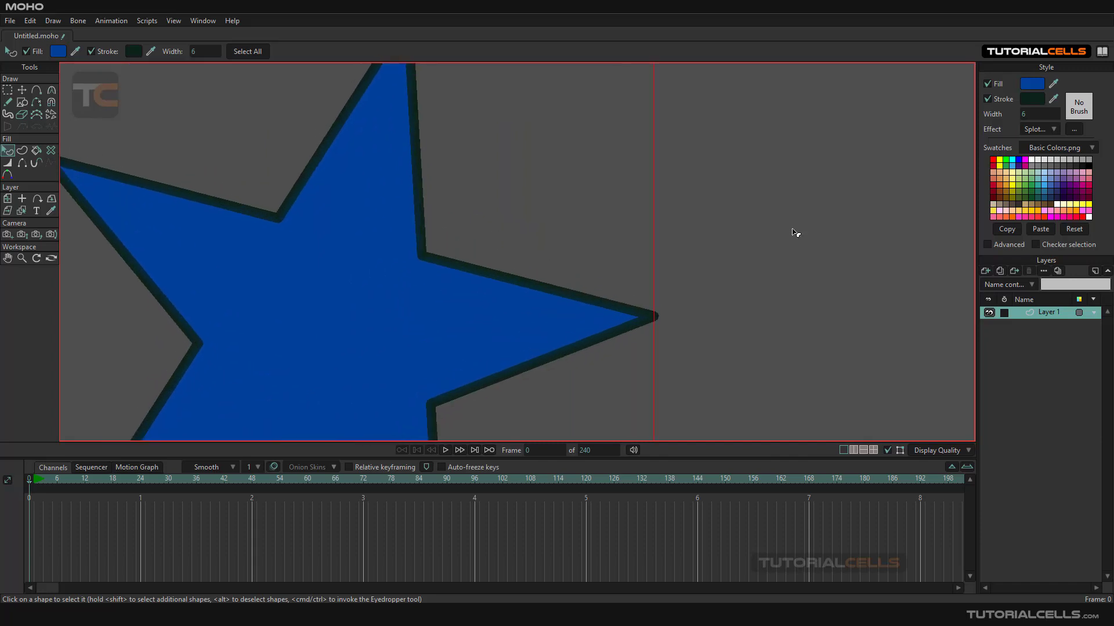
# - Try the radioactive, concentric circles and leafy brushes on the star's outline
pyautogui.click(1075, 109)
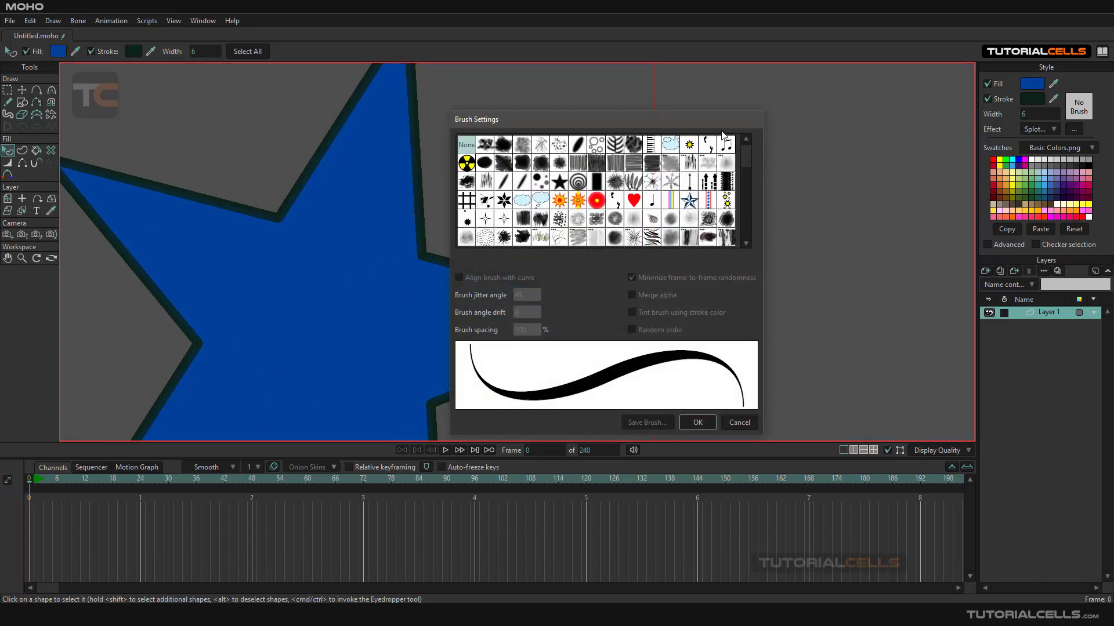
pyautogui.moveTo(706, 123); pyautogui.dragTo(846, 126)
pyautogui.click(604, 167)
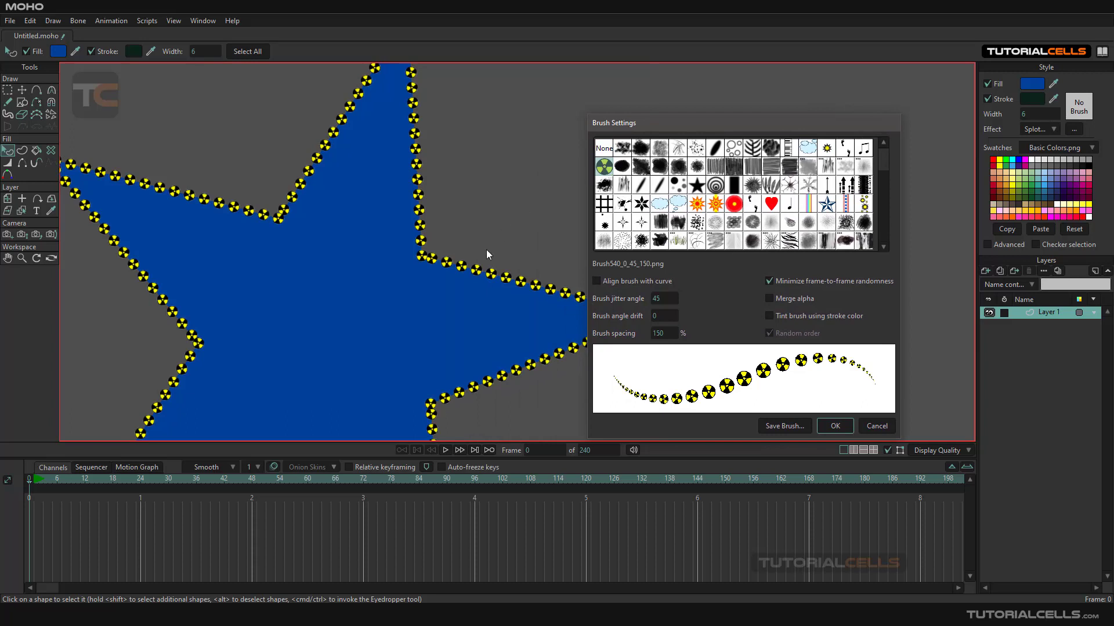
pyautogui.scroll(3, 488, 254)
pyautogui.click(715, 185)
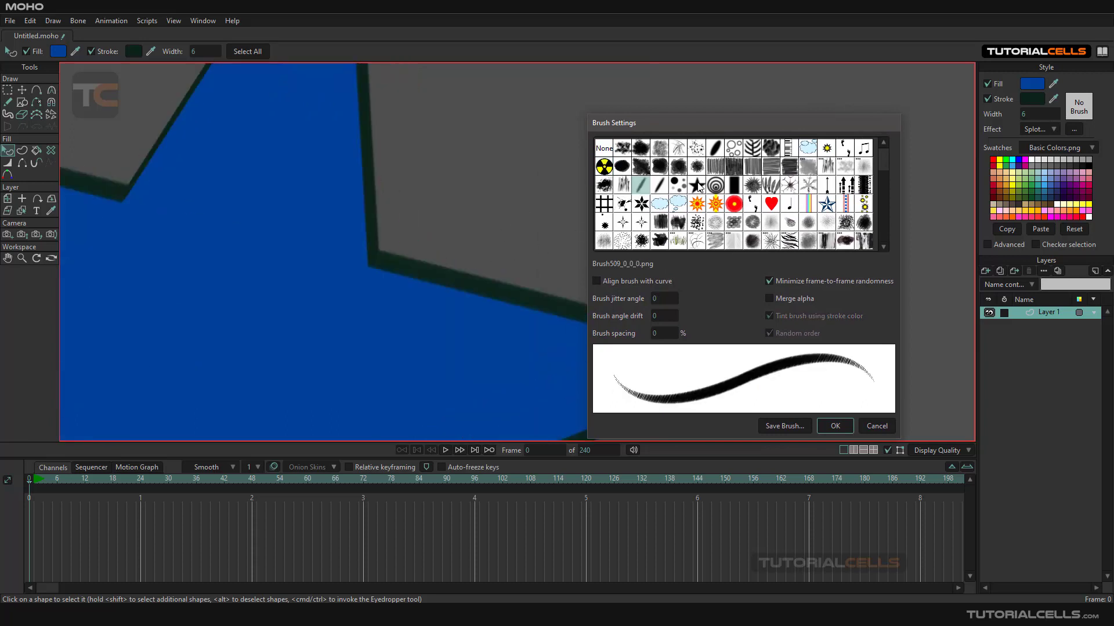
pyautogui.click(770, 187)
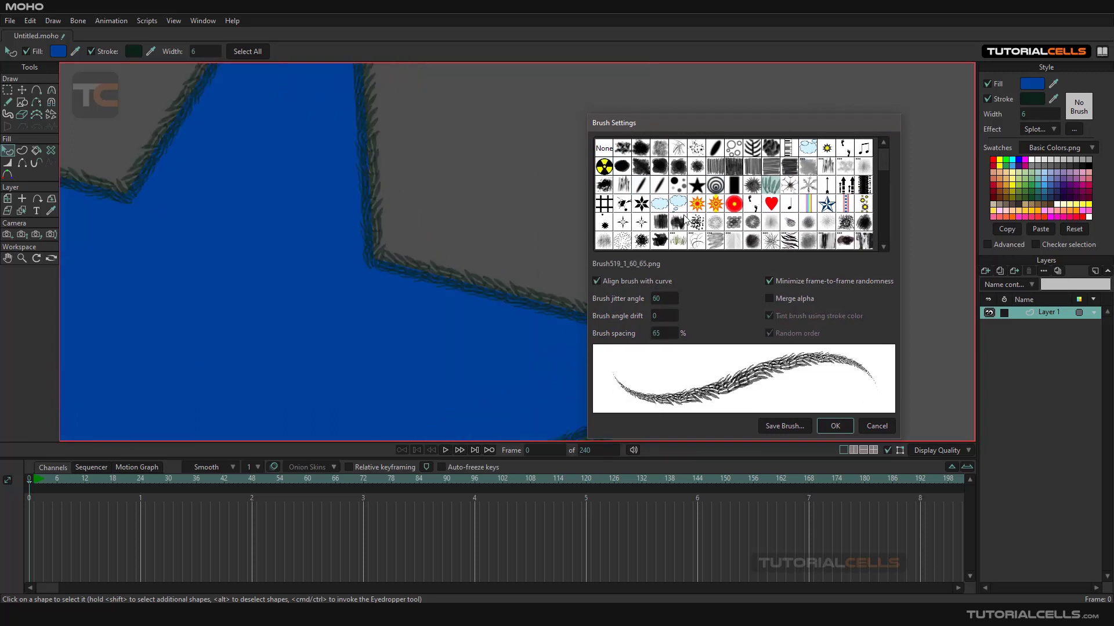
# - Try ink water edge, red hearts and CK Hair Curly, ending on CK Hairy Toon
pyautogui.moveTo(883, 164); pyautogui.dragTo(882, 244)
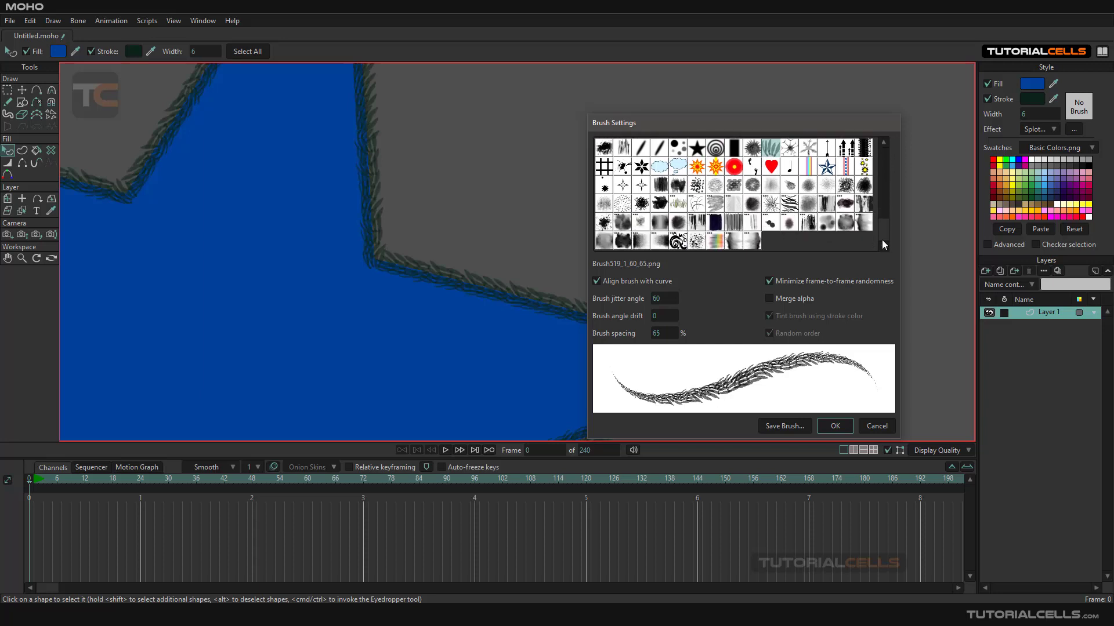
pyautogui.click(846, 224)
pyautogui.click(864, 224)
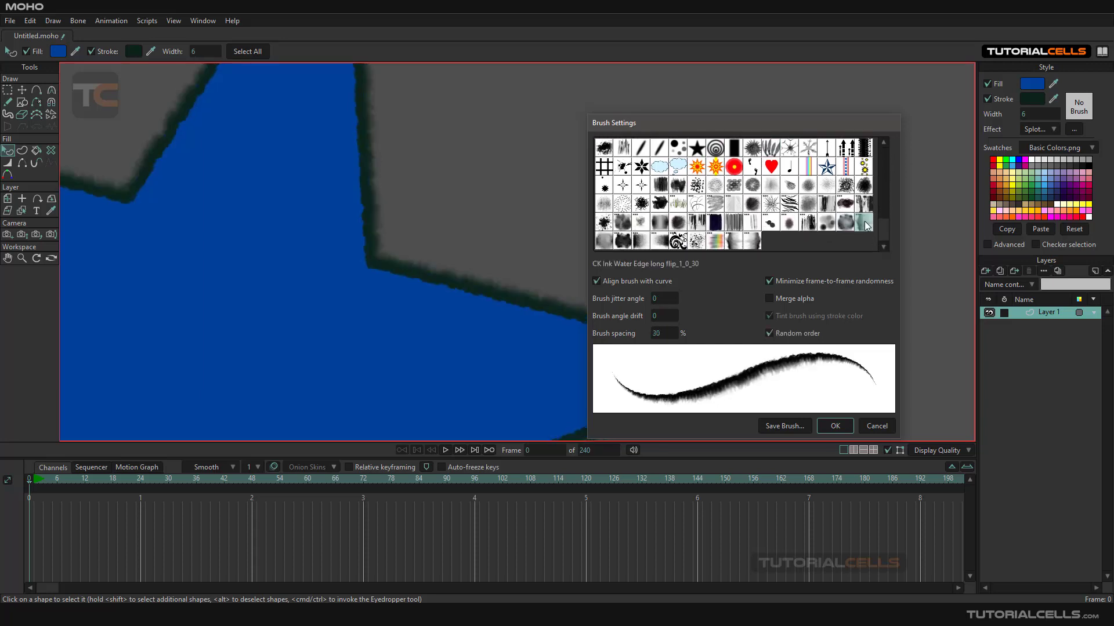
pyautogui.click(770, 169)
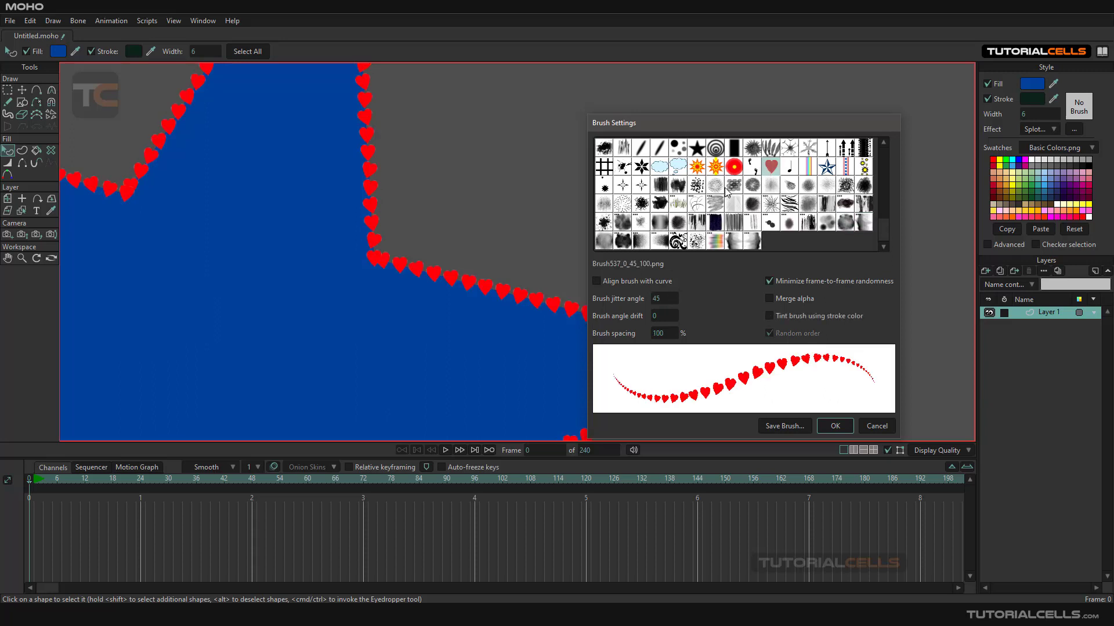
pyautogui.click(698, 204)
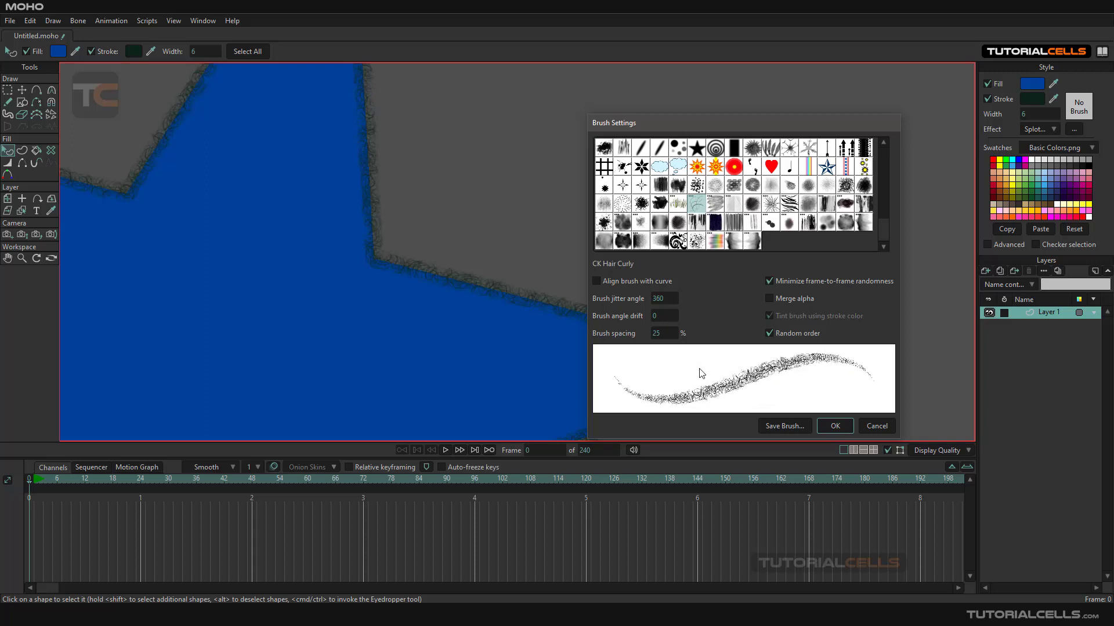
pyautogui.click(790, 204)
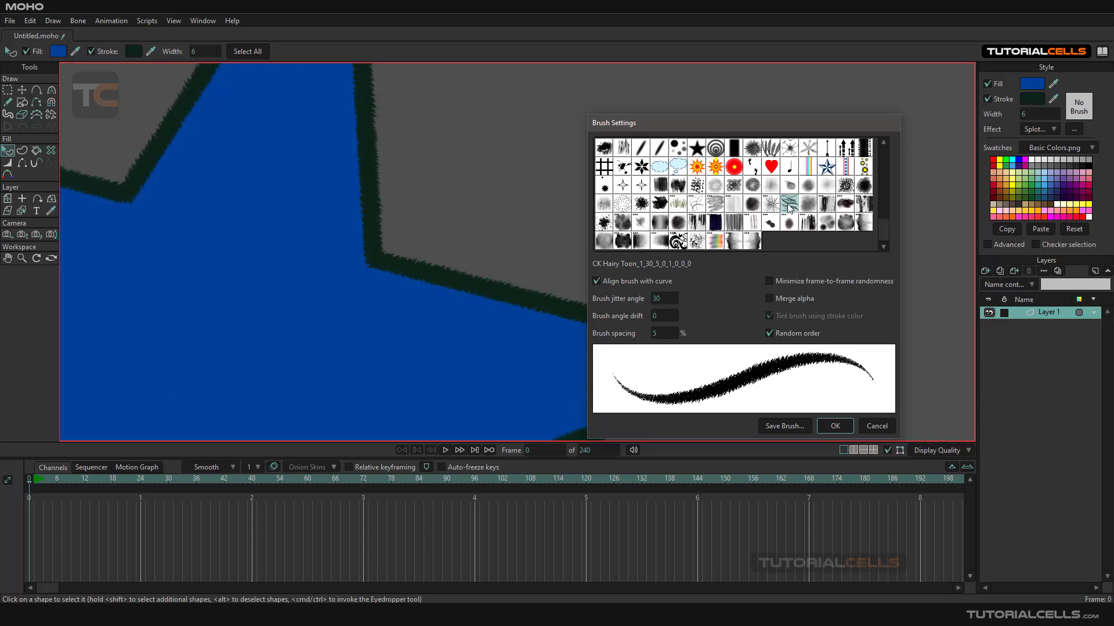
# - Outline the star with curve-aligned red hearts, jitter angle 250 and angle drift 95
pyautogui.click(771, 167)
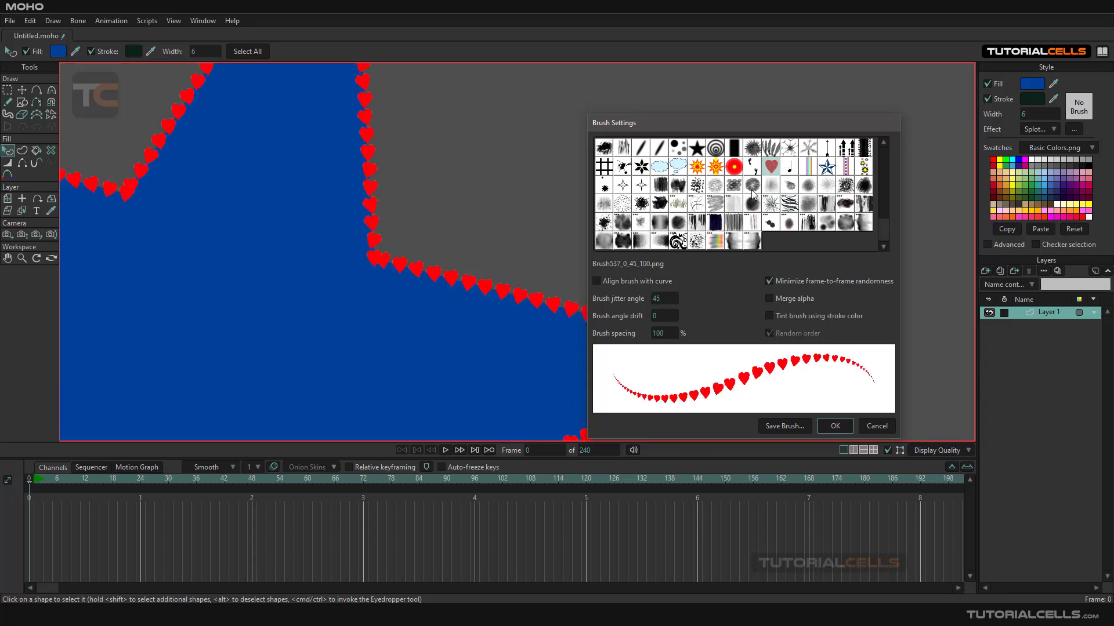
pyautogui.click(613, 283)
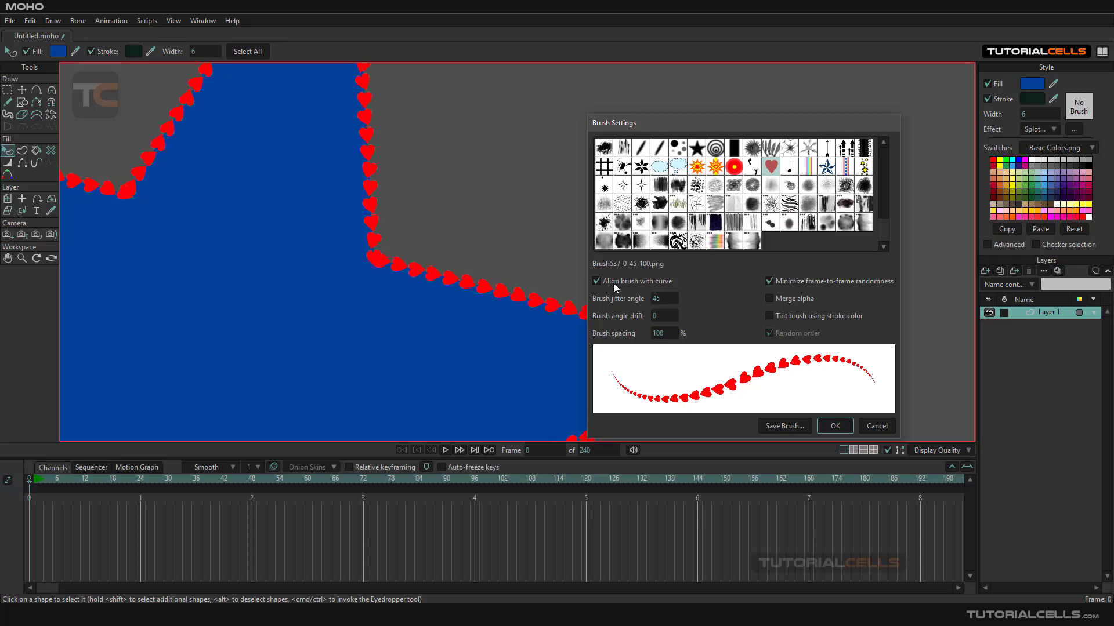
pyautogui.scroll(-3, 512, 286)
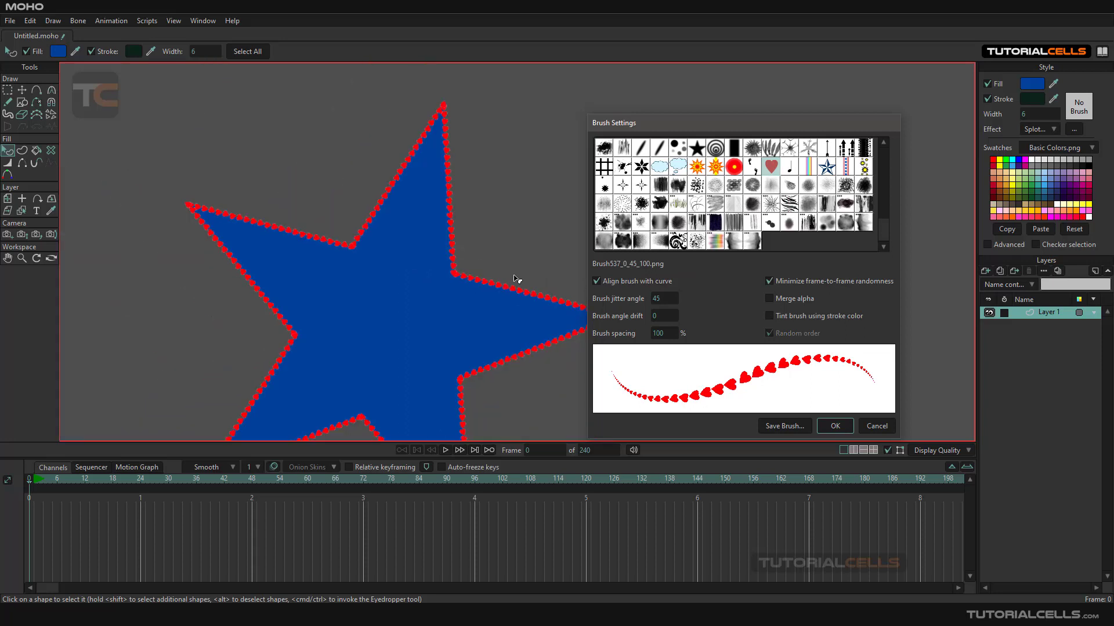
pyautogui.scroll(3, 520, 281)
pyautogui.scroll(3, 511, 284)
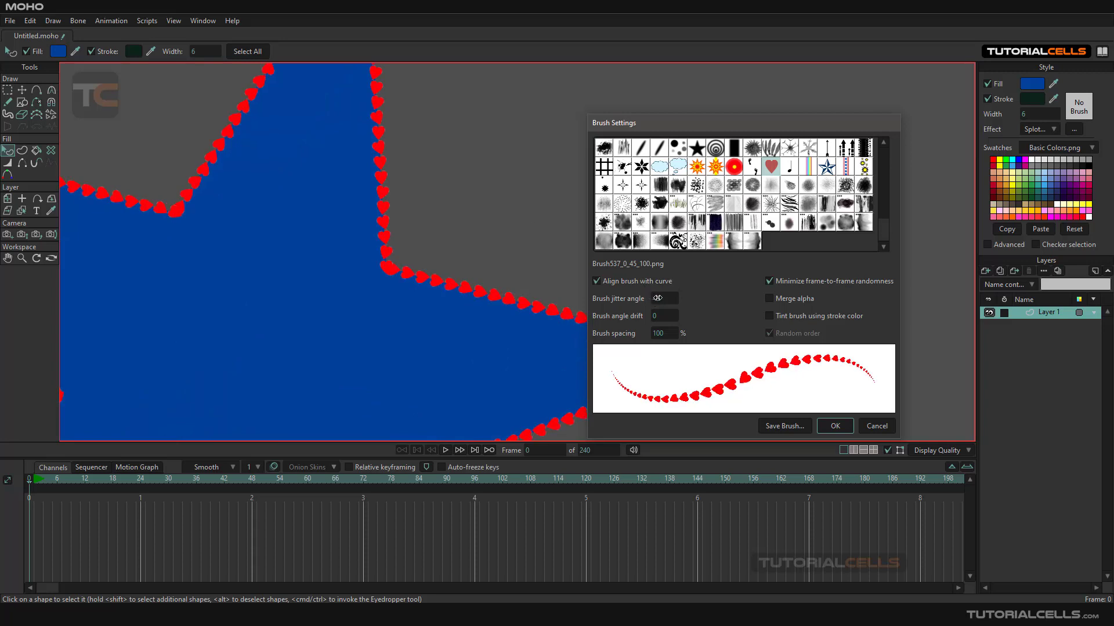
pyautogui.moveTo(660, 299); pyautogui.dragTo(665, 297)
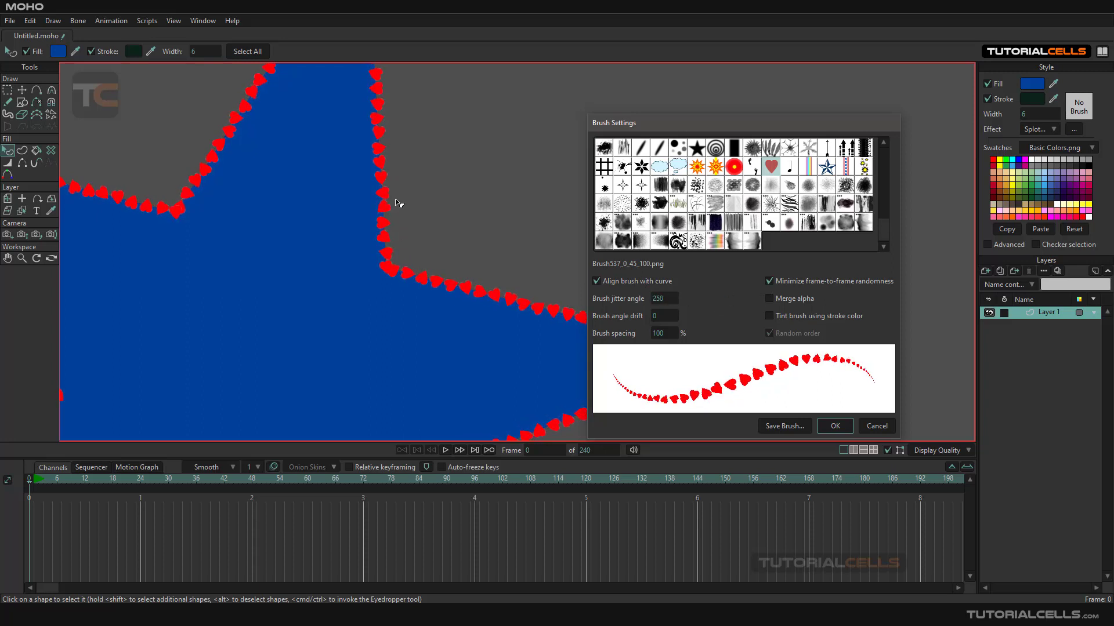
pyautogui.moveTo(657, 319)
pyautogui.mouseDown()
pyautogui.moveTo(729, 317)
pyautogui.moveTo(639, 325)
pyautogui.mouseUp()
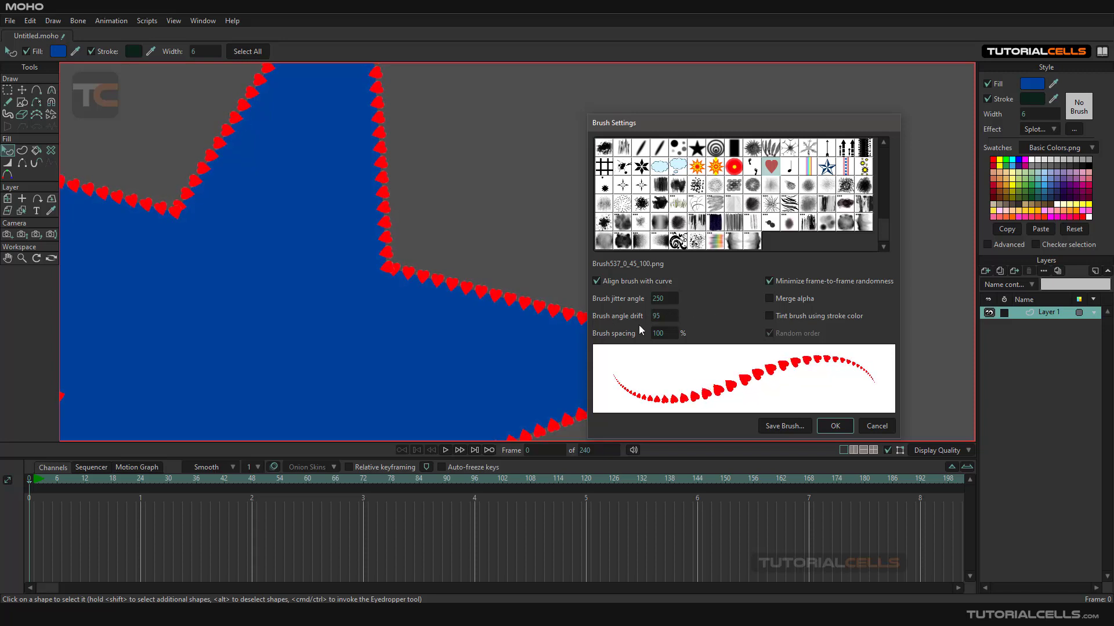
# - Set the hearts' jitter angle to 280 with a negative angle drift and apply the brush
pyautogui.click(596, 281)
pyautogui.moveTo(657, 299)
pyautogui.mouseDown()
pyautogui.moveTo(723, 305)
pyautogui.moveTo(667, 307)
pyautogui.moveTo(661, 316)
pyautogui.moveTo(682, 325)
pyautogui.moveTo(730, 299)
pyautogui.moveTo(588, 295)
pyautogui.moveTo(649, 312)
pyautogui.moveTo(615, 316)
pyautogui.moveTo(651, 320)
pyautogui.moveTo(580, 320)
pyautogui.mouseUp()
pyautogui.click(624, 284)
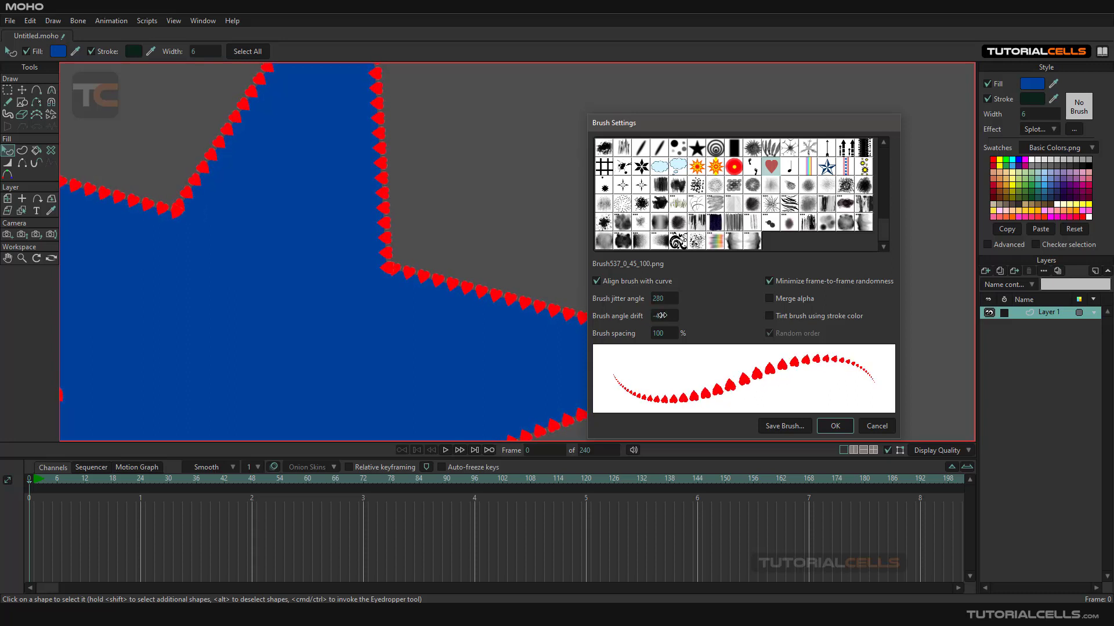
pyautogui.moveTo(662, 315); pyautogui.dragTo(665, 318)
pyautogui.click(664, 316)
pyautogui.press('Return')
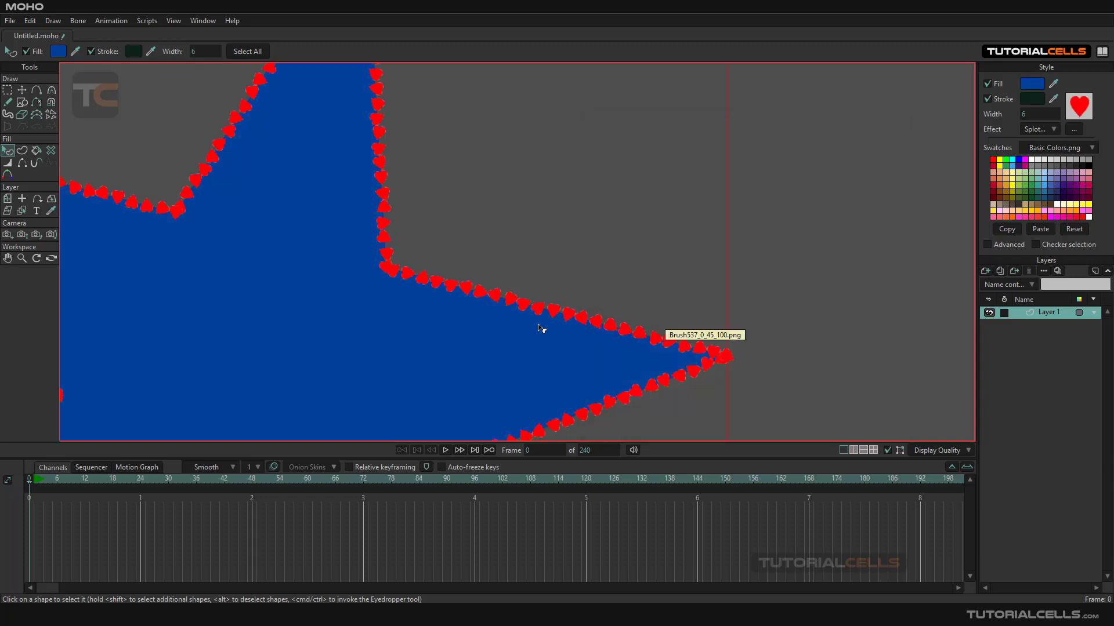
# - Switch the star outline to the Brush532 orange starburst at jitter angle 45, spacing 100%
pyautogui.click(1073, 115)
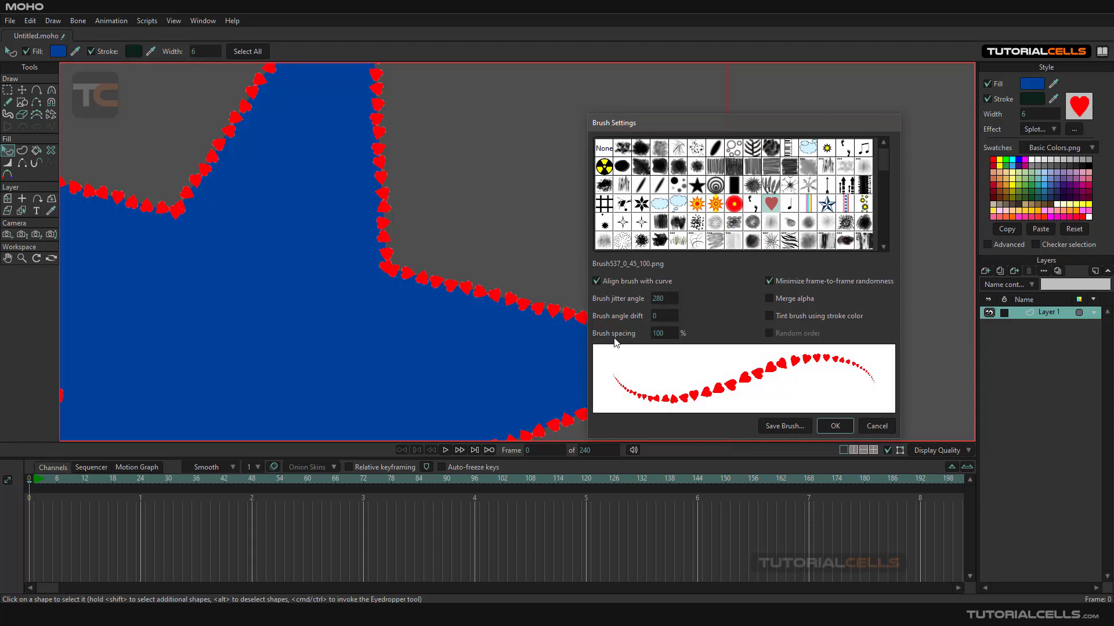
pyautogui.moveTo(655, 334)
pyautogui.mouseDown()
pyautogui.moveTo(637, 336)
pyautogui.moveTo(722, 335)
pyautogui.moveTo(653, 336)
pyautogui.mouseUp()
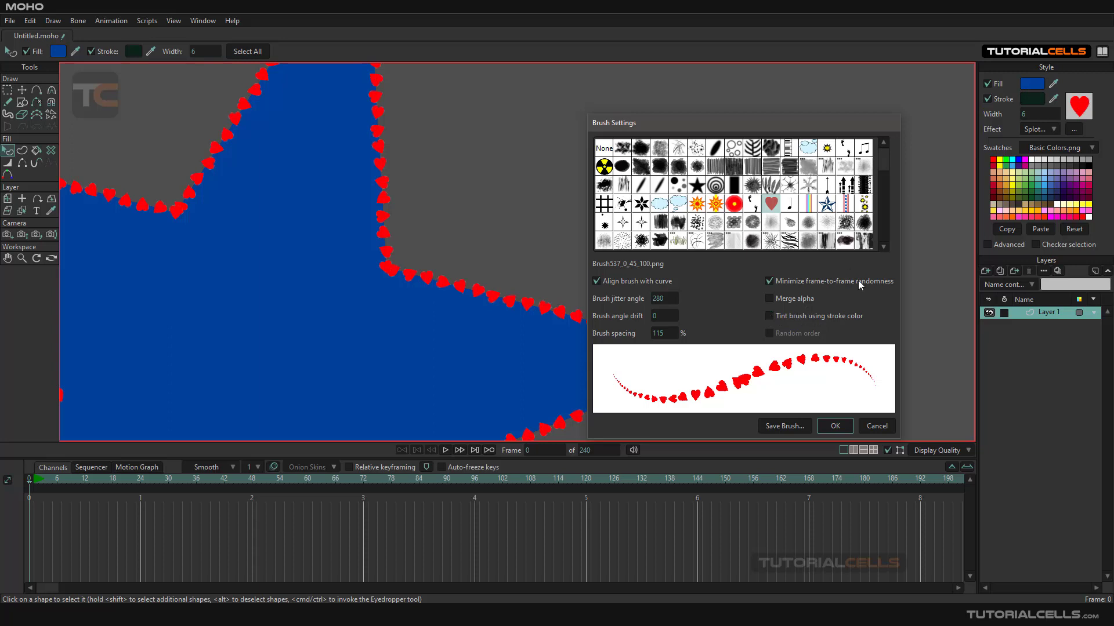
pyautogui.click(697, 204)
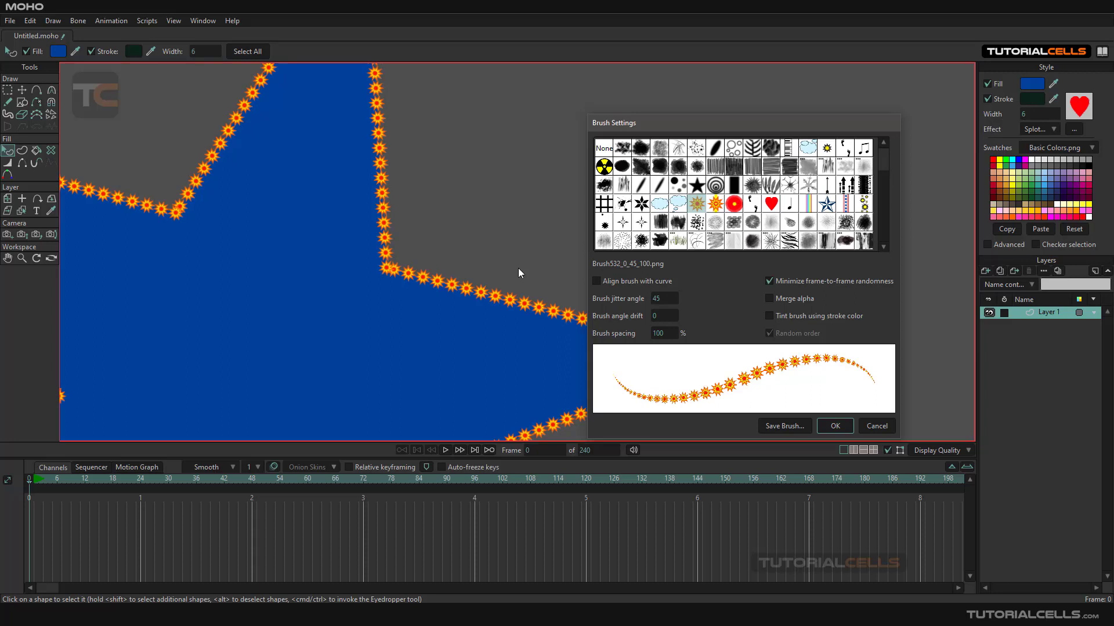
pyautogui.scroll(3, 486, 302)
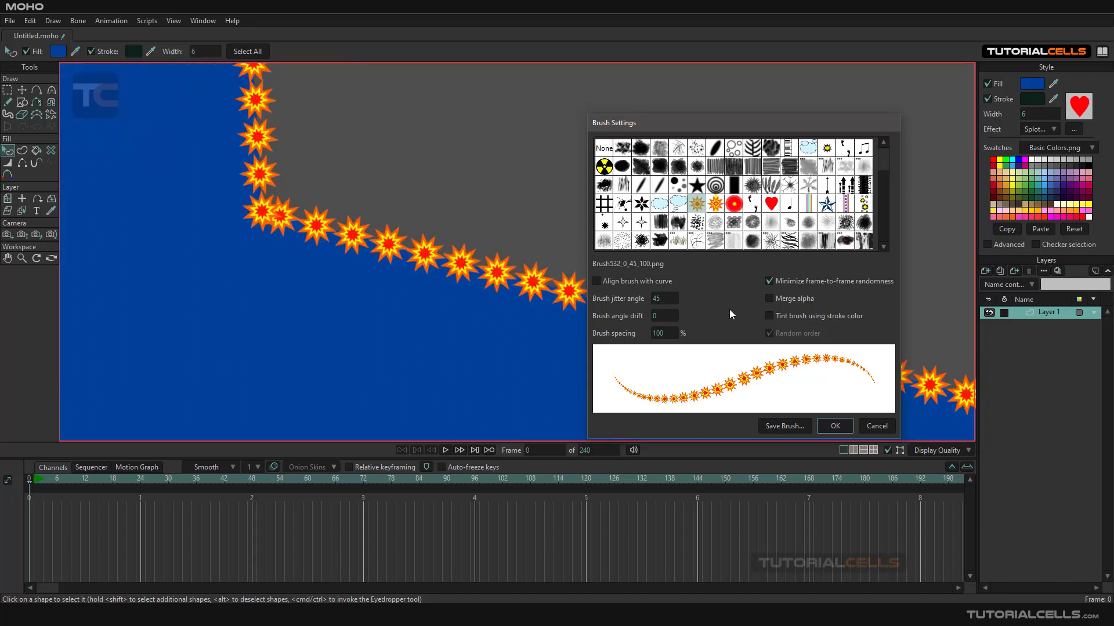
# - Cancel saving a brush copy and apply the starburst brush to the star's outline
pyautogui.click(784, 425)
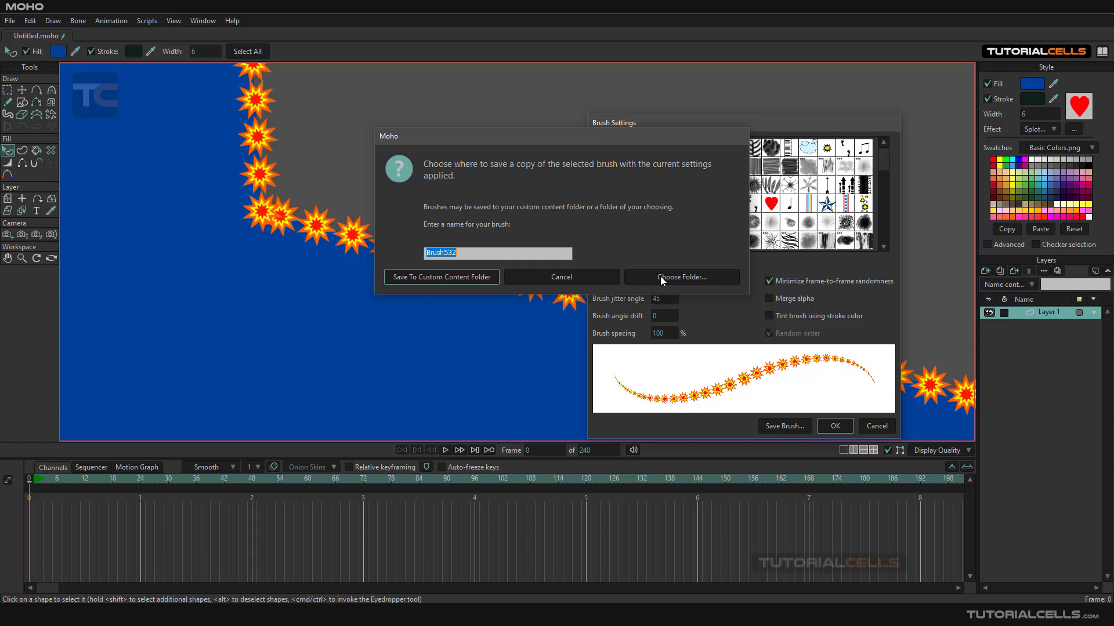
pyautogui.click(597, 274)
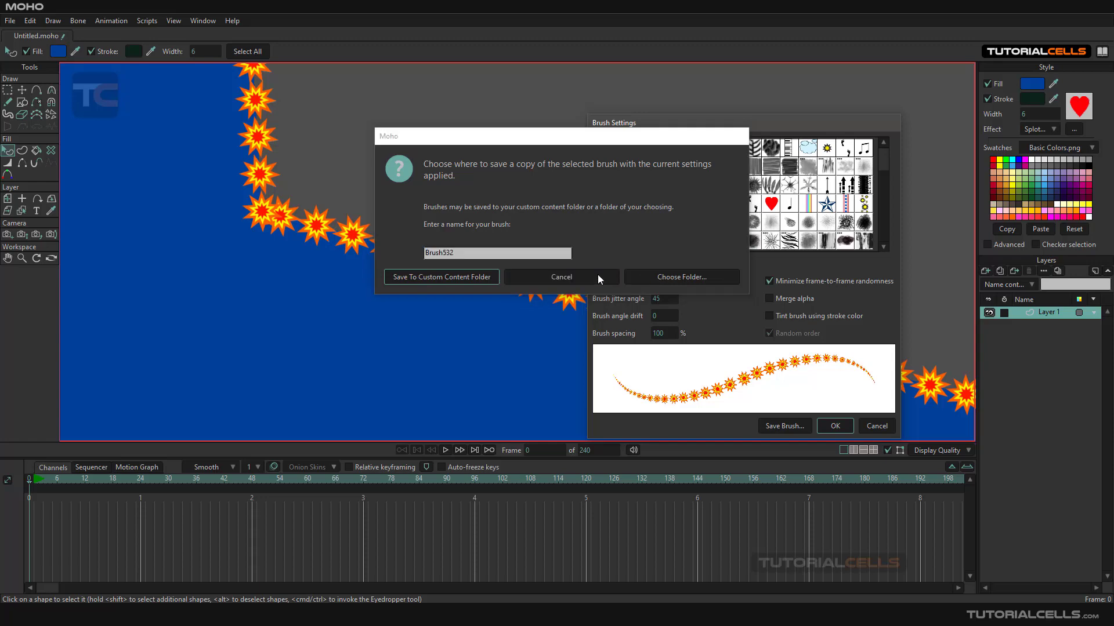
pyautogui.click(824, 425)
# - Paint the orange starburst stroke onto the wavy curve with the Paint Bucket tool
pyautogui.scroll(-6, 668, 338)
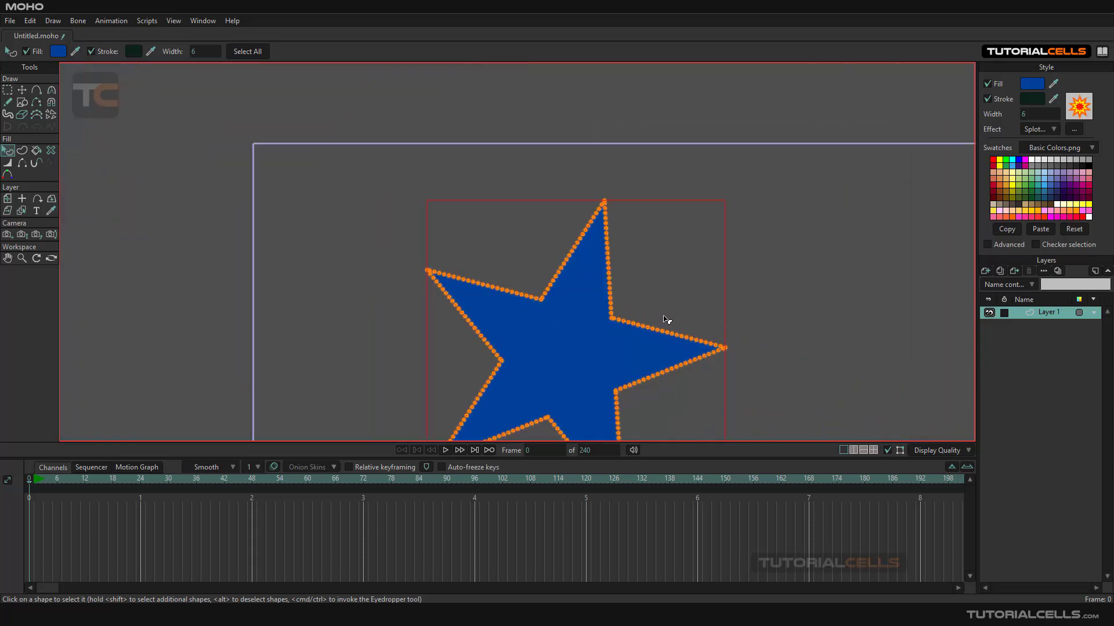
pyautogui.click(22, 91)
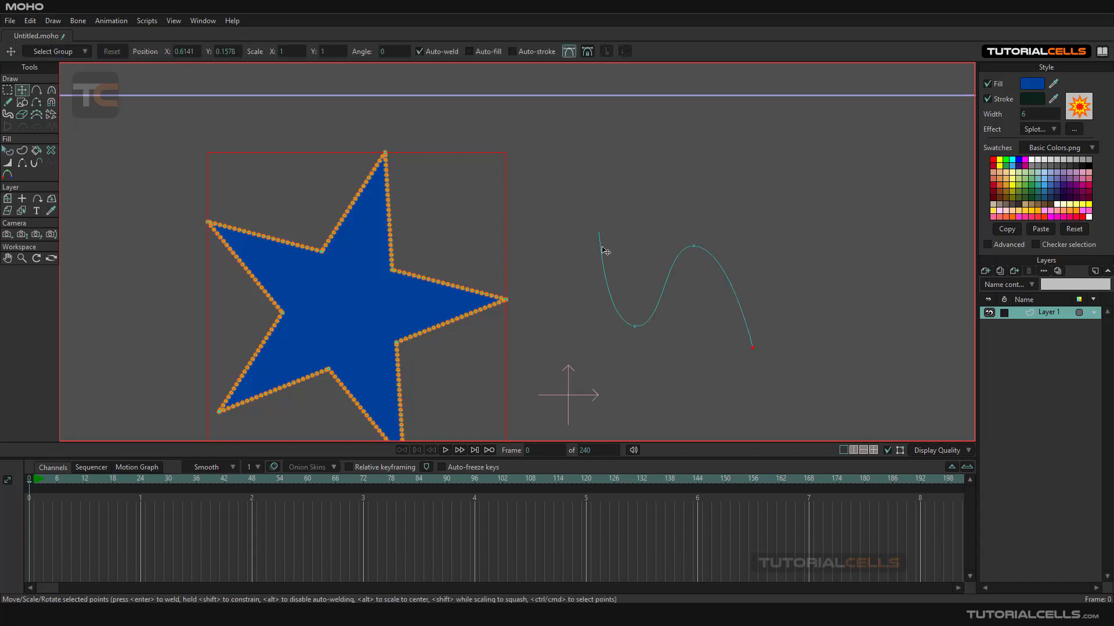
pyautogui.click(36, 150)
pyautogui.click(656, 313)
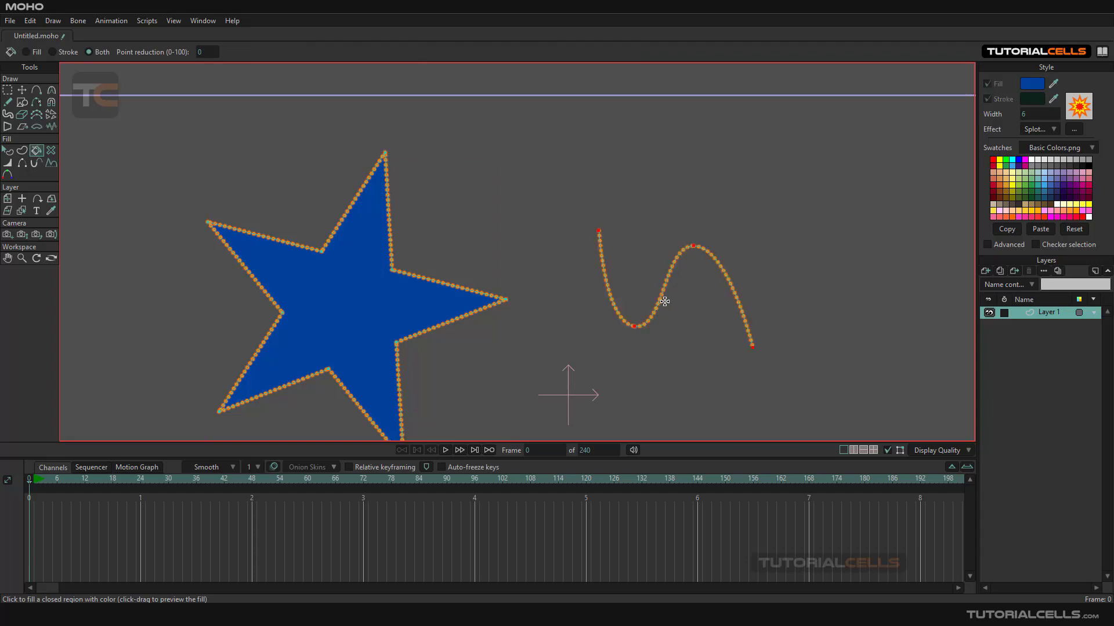
pyautogui.scroll(5, 663, 300)
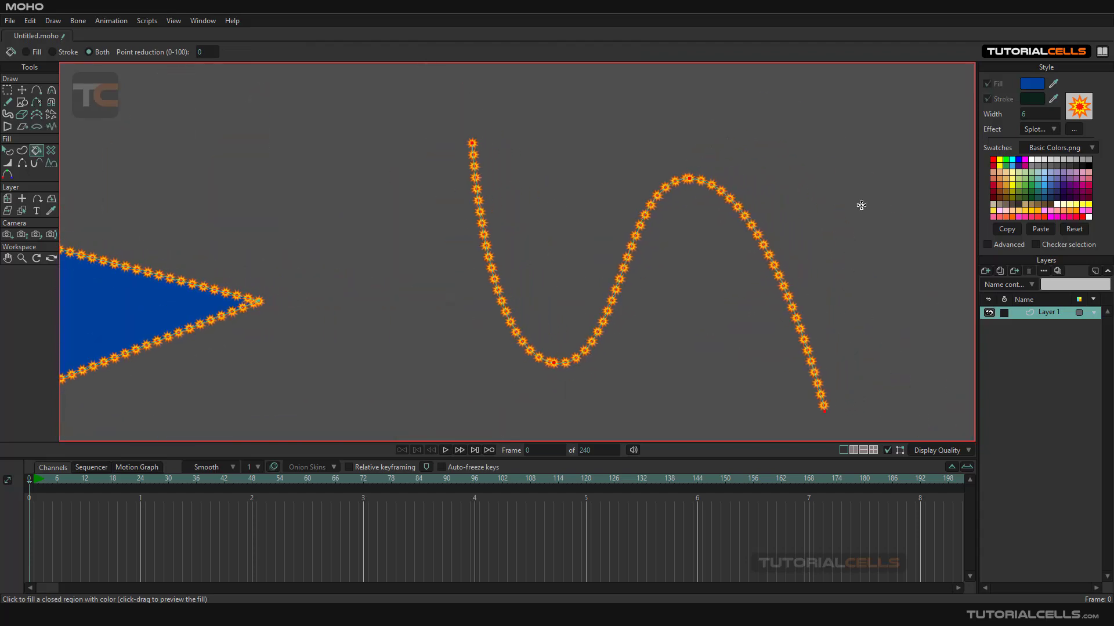
pyautogui.click(8, 150)
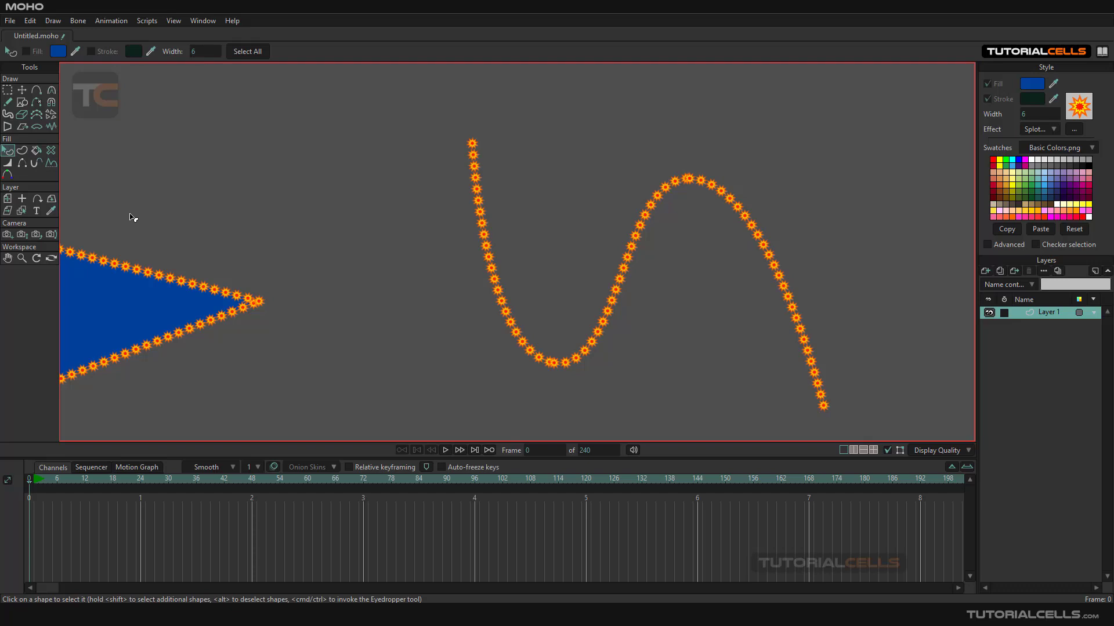
# - Try red dot, orange burst, striped and blue star brushes on the curve, ending on Brush532
pyautogui.click(511, 318)
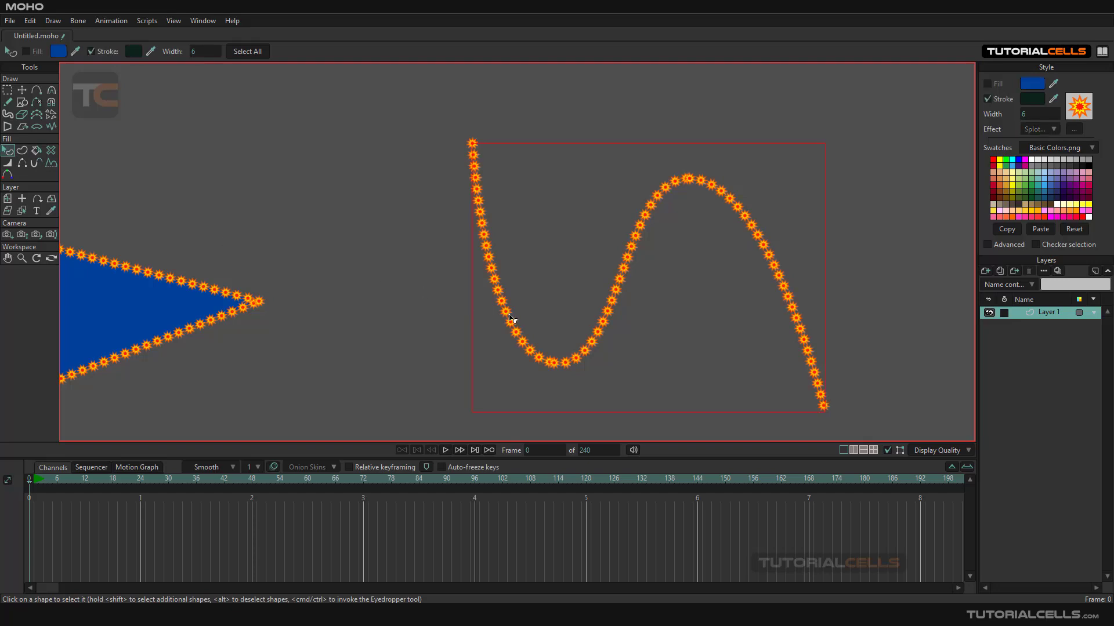
pyautogui.click(1077, 112)
pyautogui.click(734, 203)
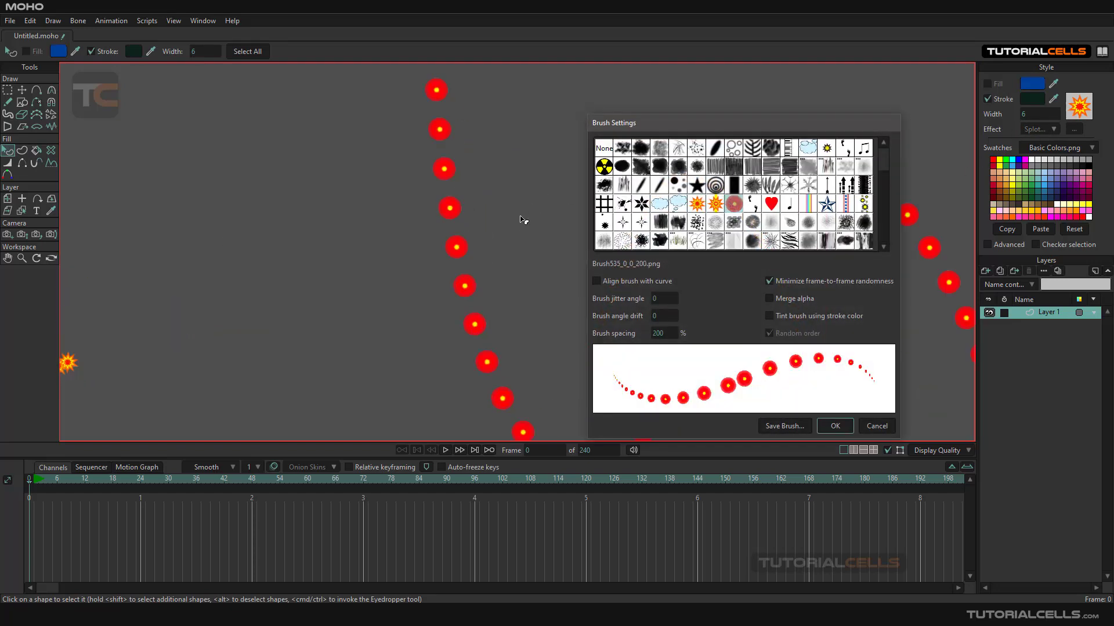
pyautogui.click(717, 207)
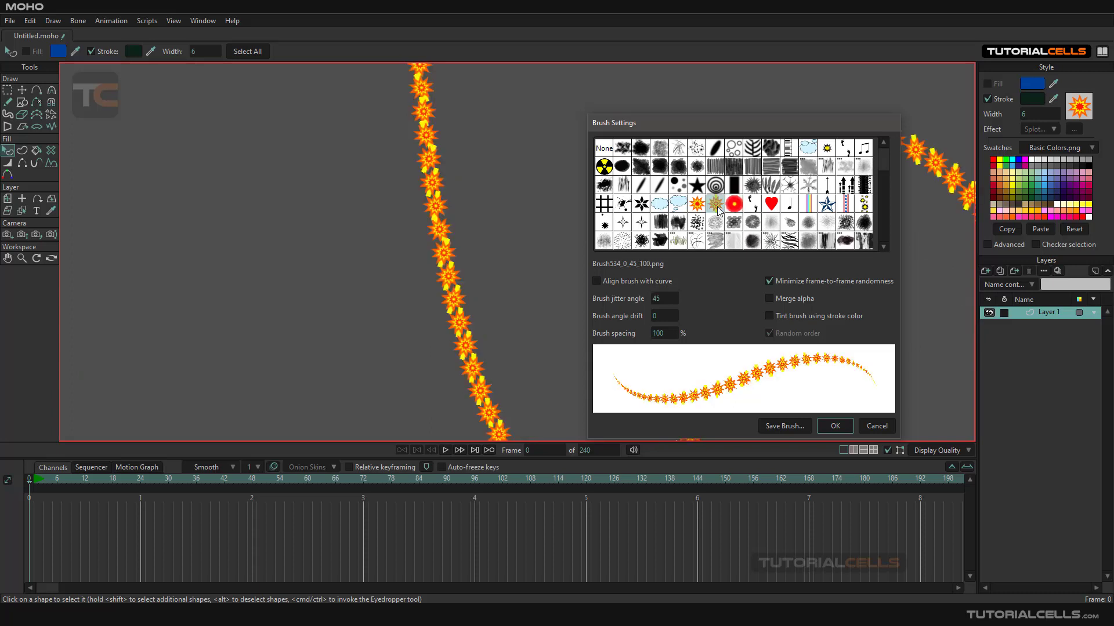
pyautogui.click(846, 204)
pyautogui.click(826, 205)
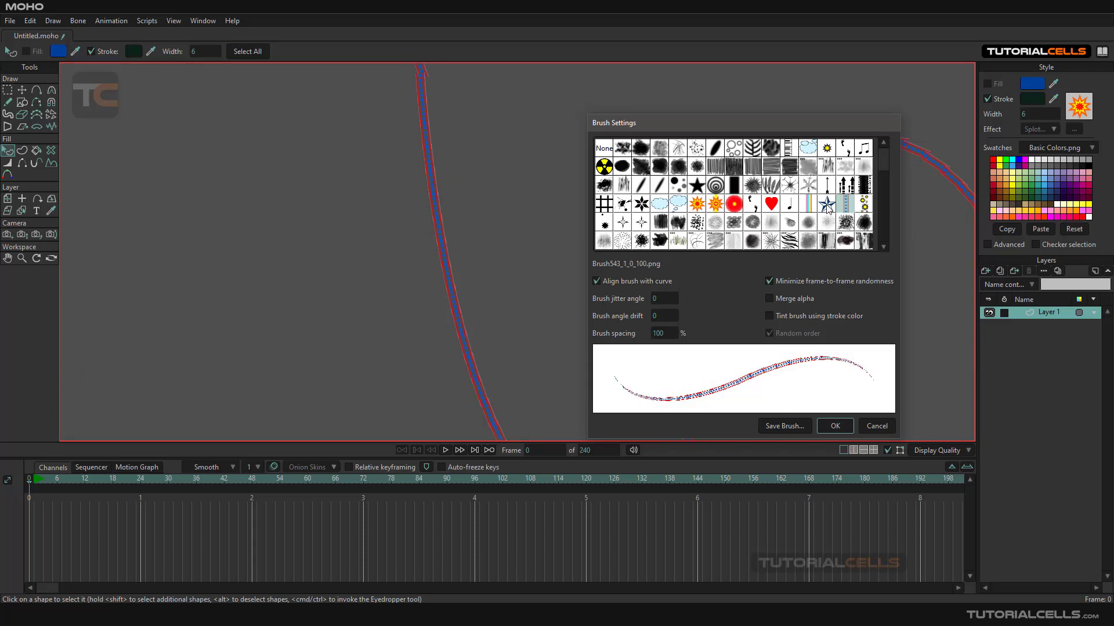
pyautogui.click(717, 206)
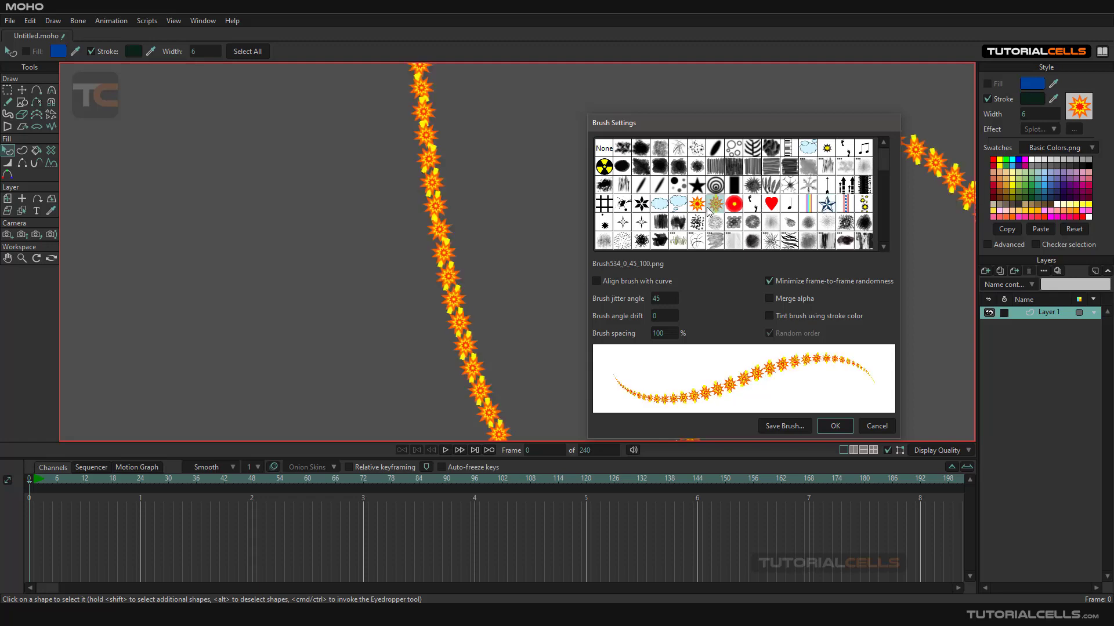
pyautogui.click(697, 204)
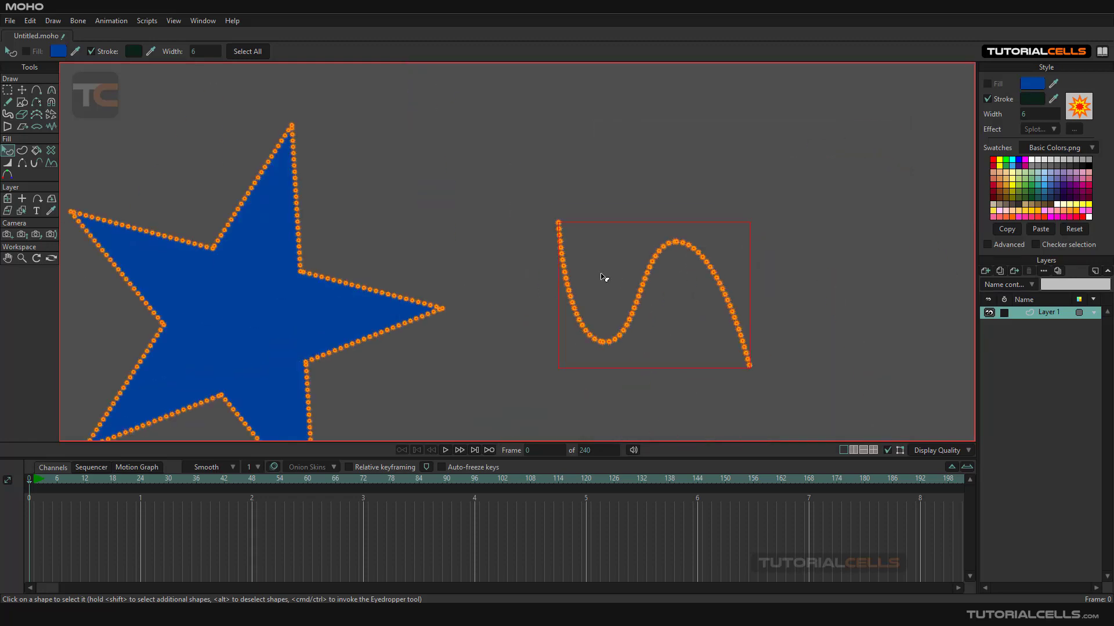
# - Draw four freehand starburst curves in the middle of the canvas
pyautogui.moveTo(580, 278); pyautogui.dragTo(191, 274)
pyautogui.moveTo(413, 279); pyautogui.dragTo(343, 229)
pyautogui.click(8, 102)
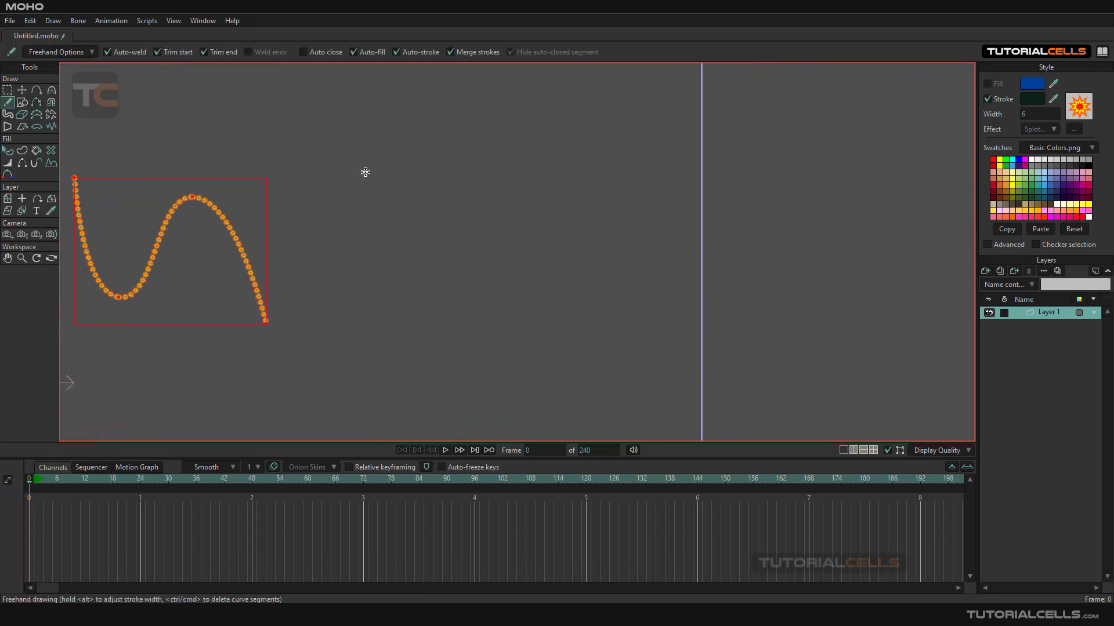
pyautogui.moveTo(391, 127)
pyautogui.mouseDown()
pyautogui.moveTo(464, 301)
pyautogui.moveTo(579, 284)
pyautogui.mouseUp()
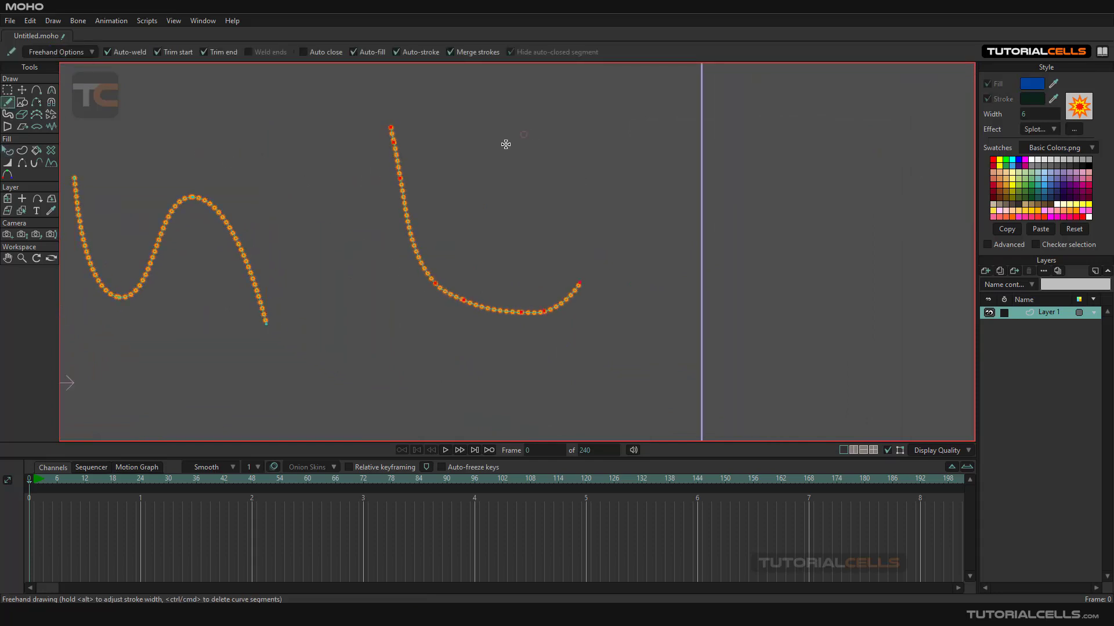
pyautogui.moveTo(494, 164); pyautogui.dragTo(430, 302)
pyautogui.moveTo(397, 224); pyautogui.dragTo(609, 384)
pyautogui.moveTo(627, 236); pyautogui.dragTo(537, 314)
pyautogui.scroll(3, 545, 264)
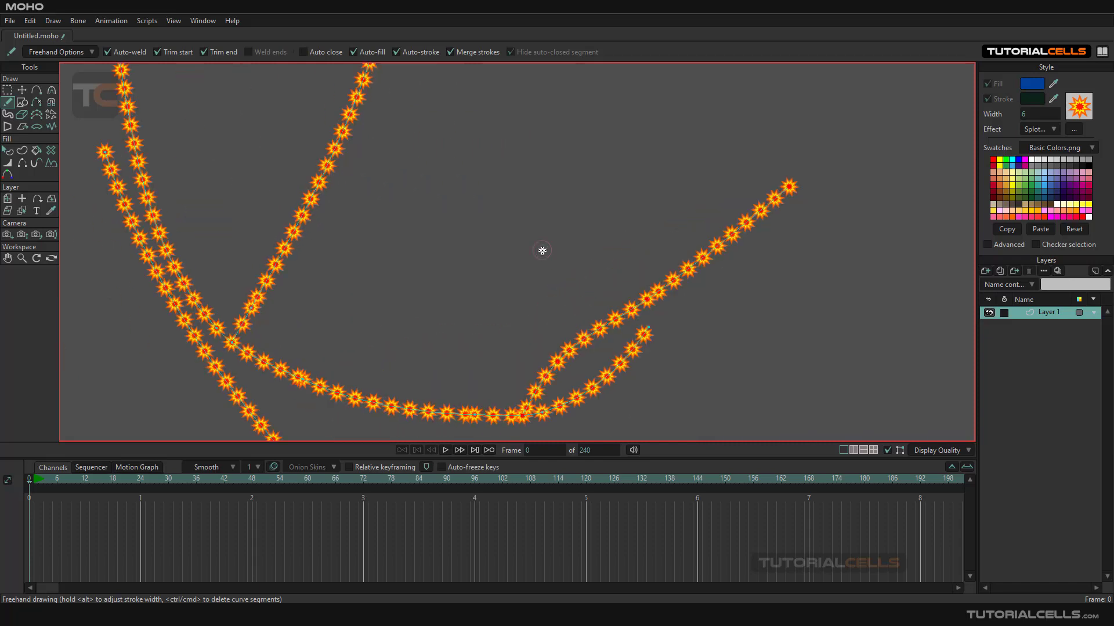
# - Build a three-point curve with the Add Point tool
pyautogui.click(35, 90)
pyautogui.moveTo(414, 140); pyautogui.dragTo(419, 161)
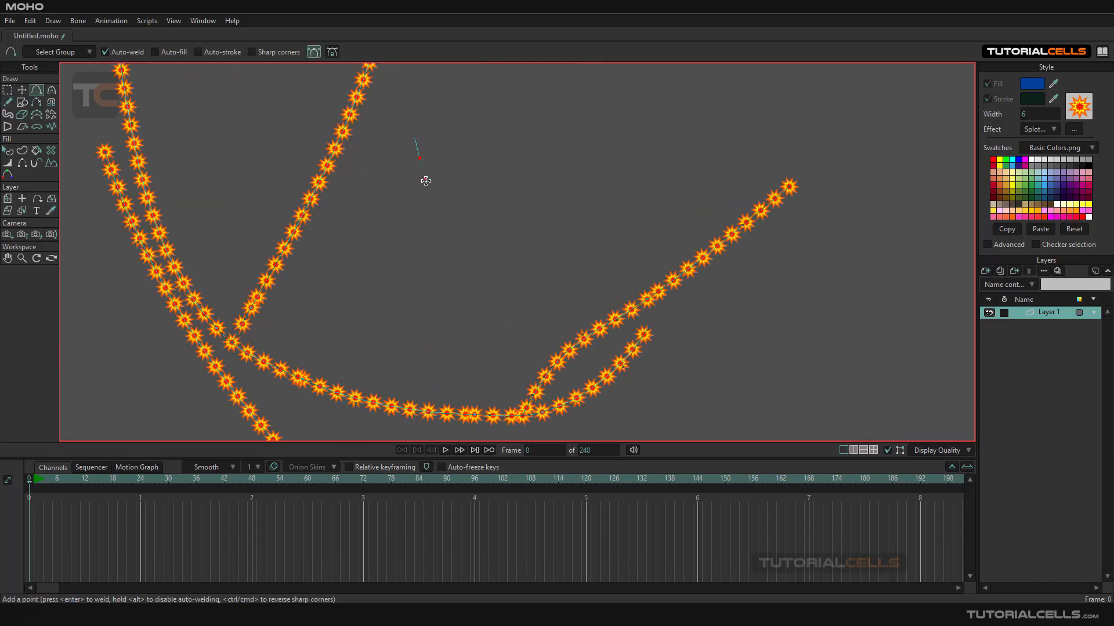
pyautogui.click(424, 183)
pyautogui.click(605, 220)
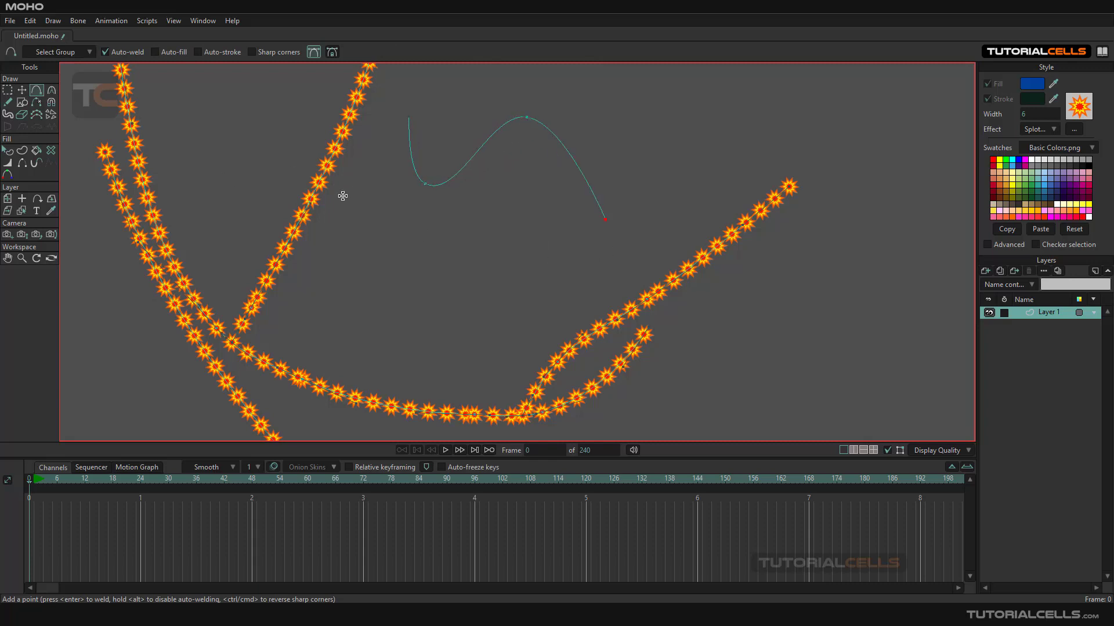
# - Draw more freehand strokes, including a thick width-33 starburst triangle and loop
pyautogui.click(12, 106)
pyautogui.scroll(-5, 353, 174)
pyautogui.moveTo(544, 131); pyautogui.dragTo(404, 317)
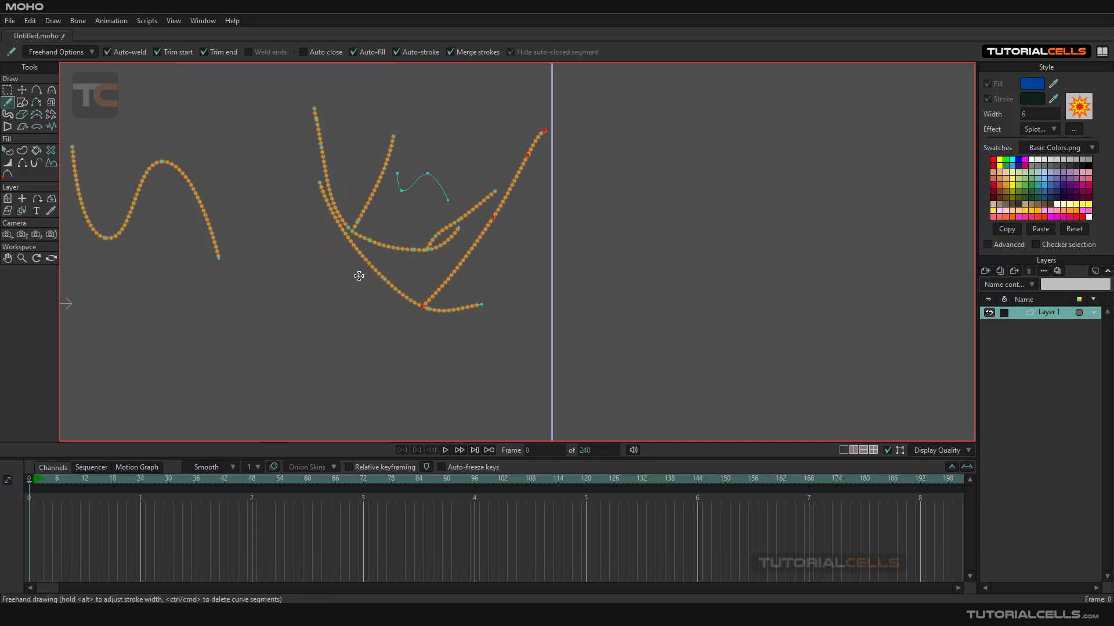
pyautogui.moveTo(359, 276); pyautogui.dragTo(514, 357)
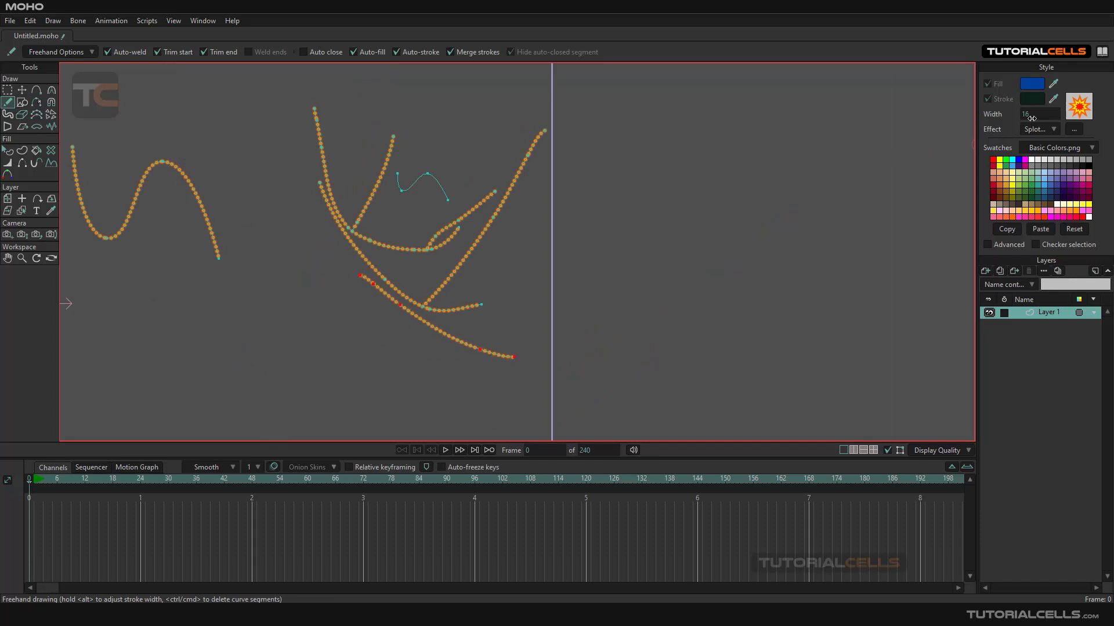
pyautogui.moveTo(286, 239); pyautogui.dragTo(189, 406)
pyautogui.moveTo(165, 367); pyautogui.dragTo(384, 341)
pyautogui.moveTo(372, 299); pyautogui.dragTo(371, 305)
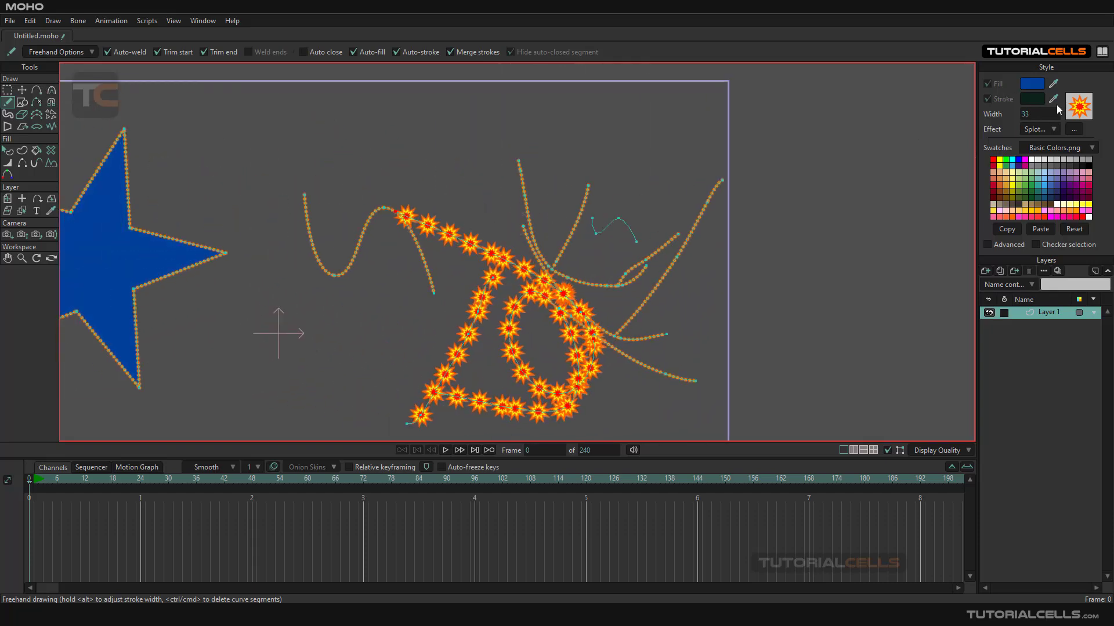
# - Switch the stroke brush to the soft tapered Brush508
pyautogui.click(1074, 128)
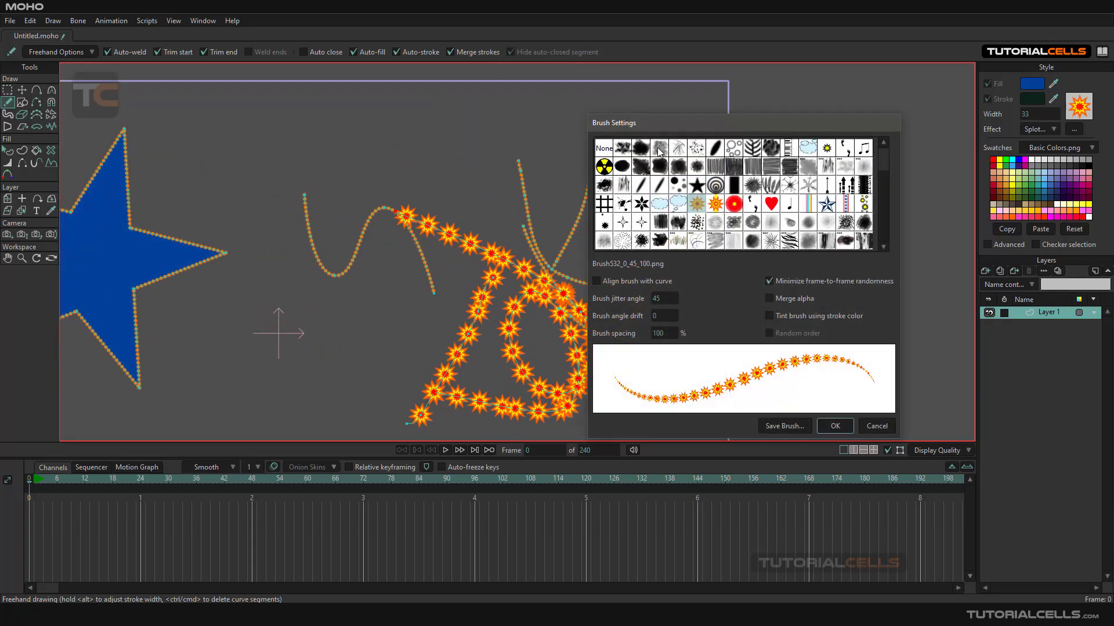
pyautogui.click(715, 148)
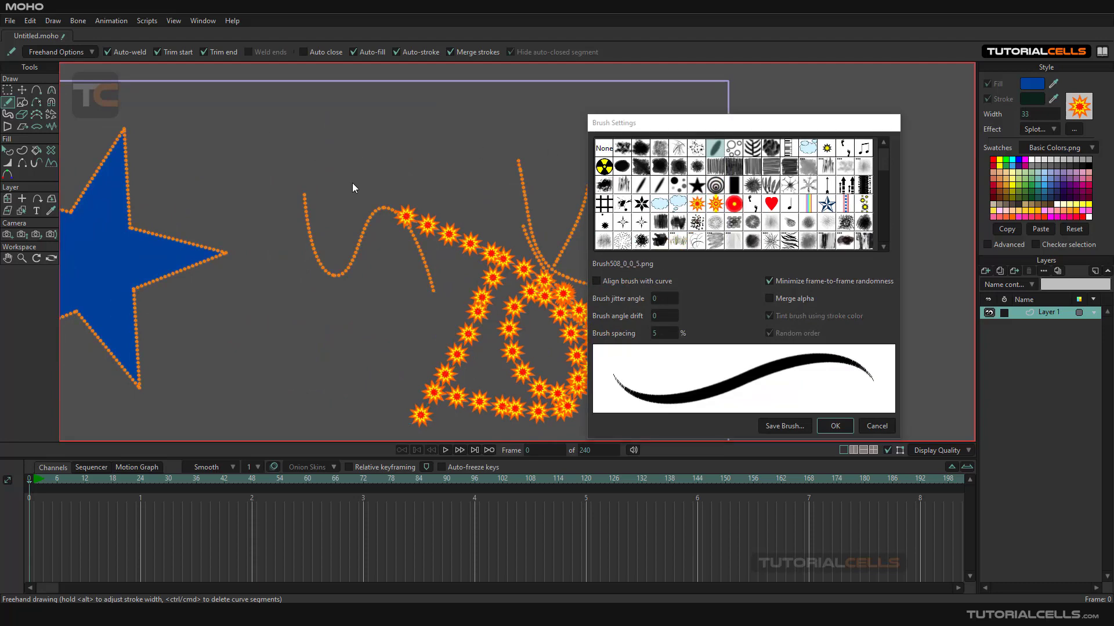
pyautogui.click(835, 425)
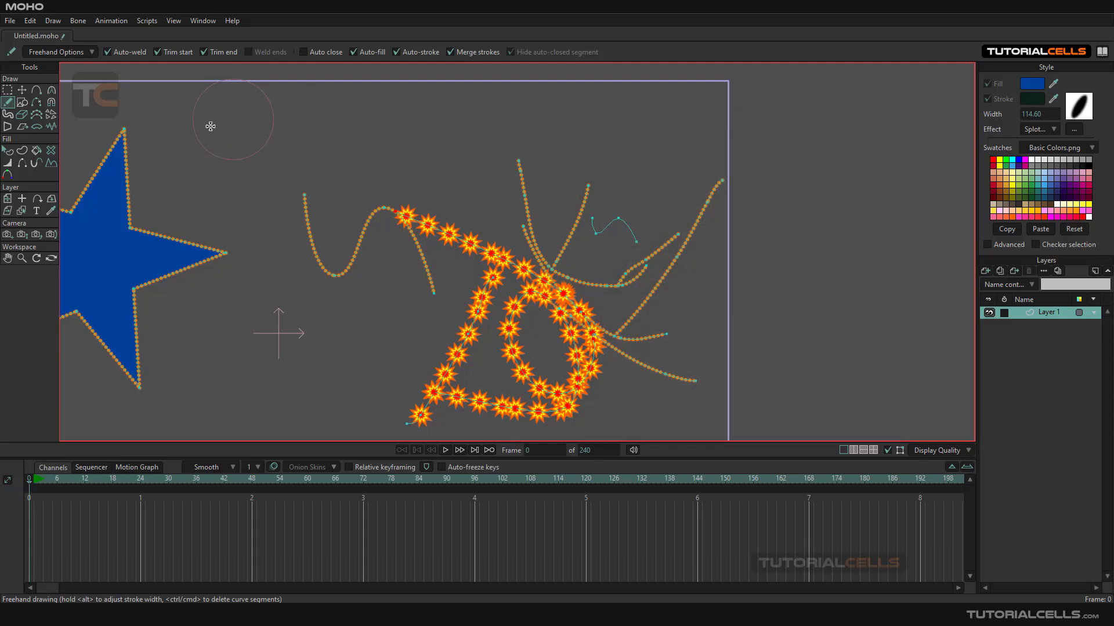
# - Paint two broad dark-green freehand strokes across the upper canvas at width 114.60
pyautogui.moveTo(190, 143)
pyautogui.mouseDown()
pyautogui.moveTo(363, 174)
pyautogui.moveTo(363, 235)
pyautogui.mouseUp()
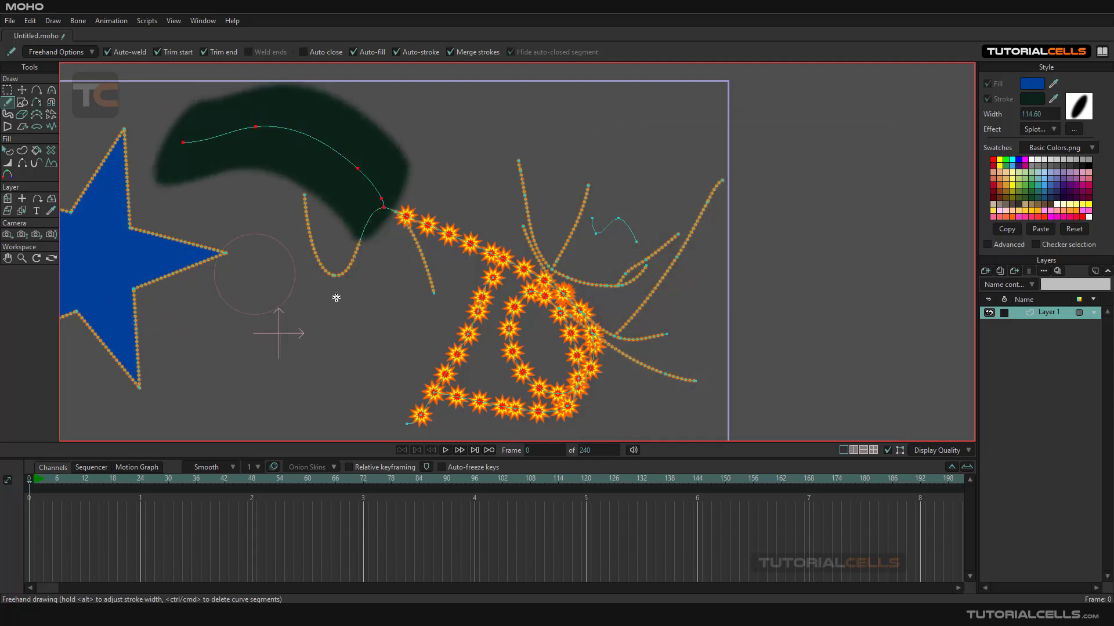
pyautogui.moveTo(336, 333)
pyautogui.mouseDown()
pyautogui.moveTo(425, 303)
pyautogui.moveTo(501, 258)
pyautogui.moveTo(584, 179)
pyautogui.moveTo(532, 167)
pyautogui.moveTo(682, 124)
pyautogui.moveTo(681, 249)
pyautogui.mouseUp()
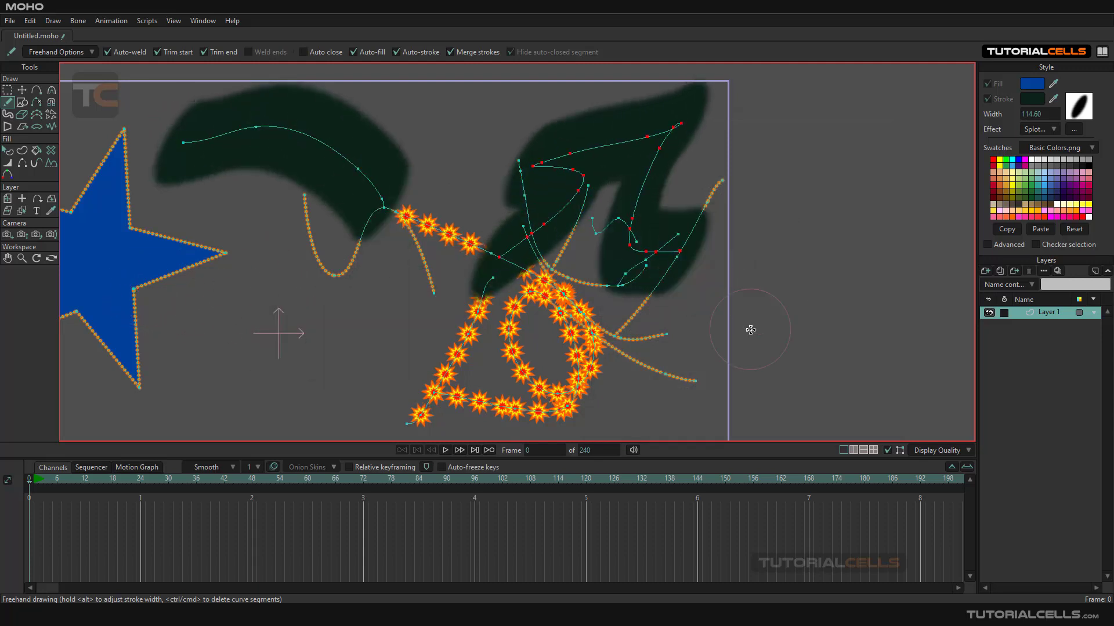
pyautogui.click(1071, 112)
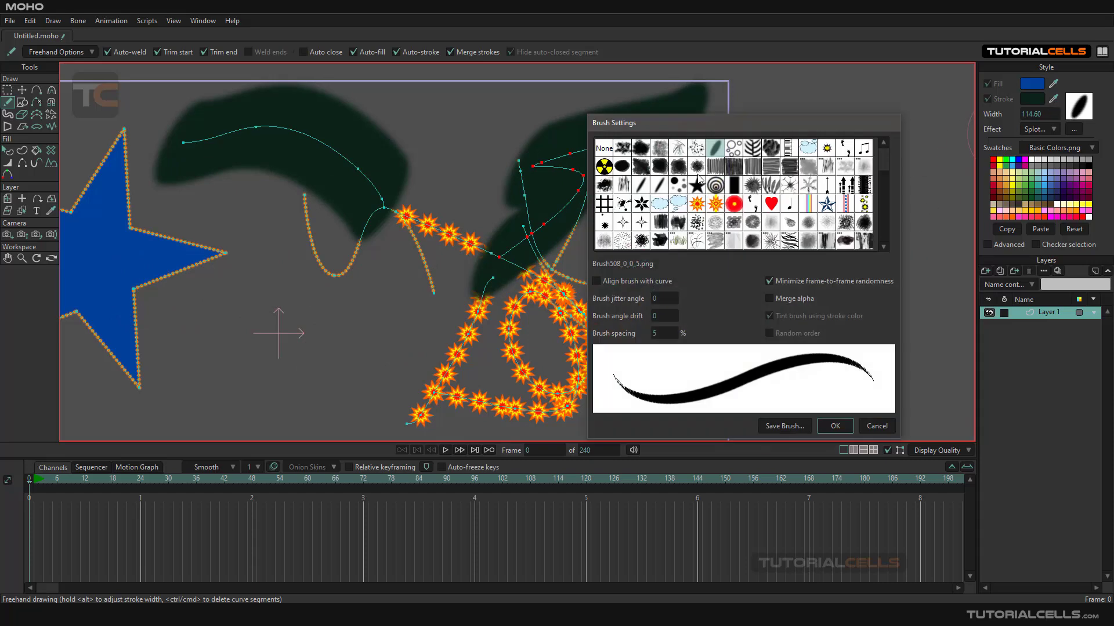
pyautogui.click(831, 427)
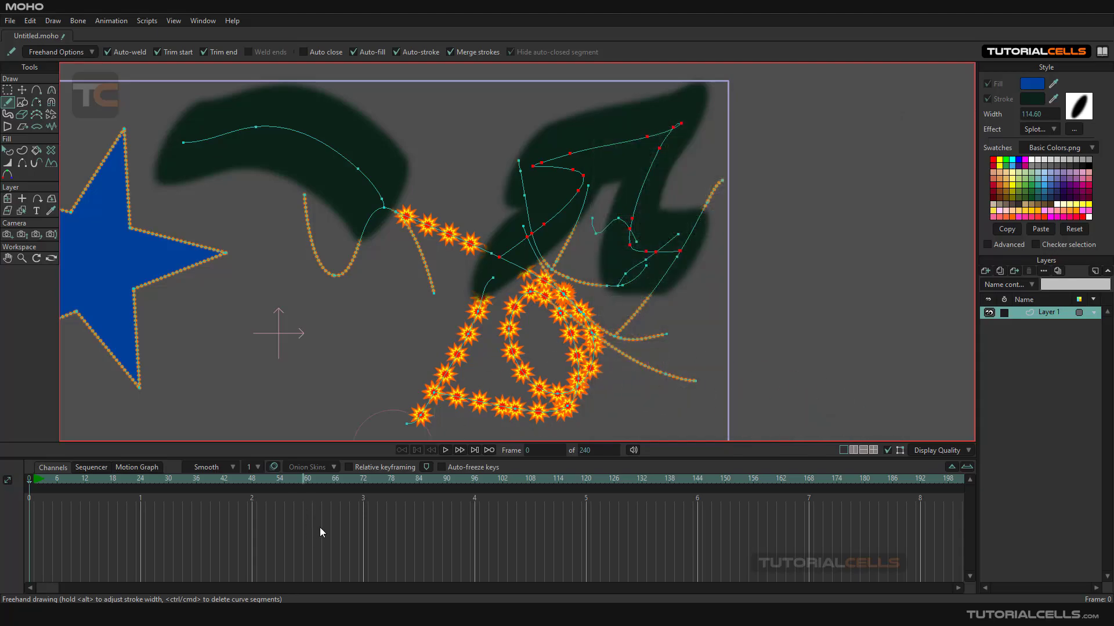